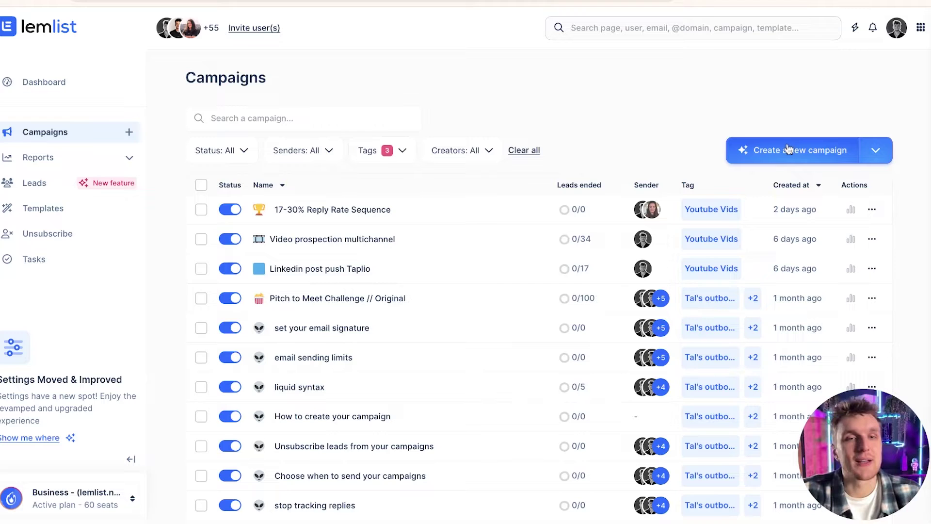
Create a new campaign from the Campaigns page.
{"action": "left_click", "coordinate": [788, 149]}
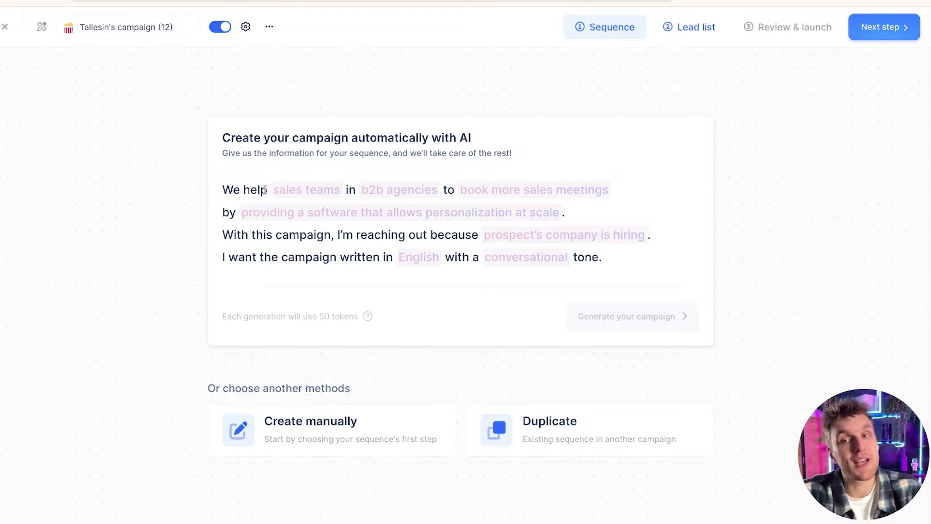
{"action": "left_click", "coordinate": [310, 194]}
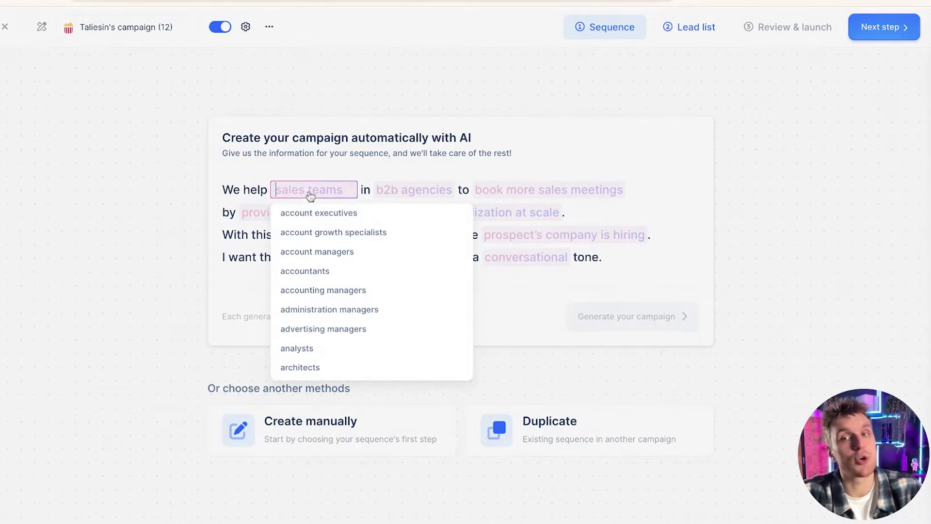
{"action": "left_click", "coordinate": [405, 192]}
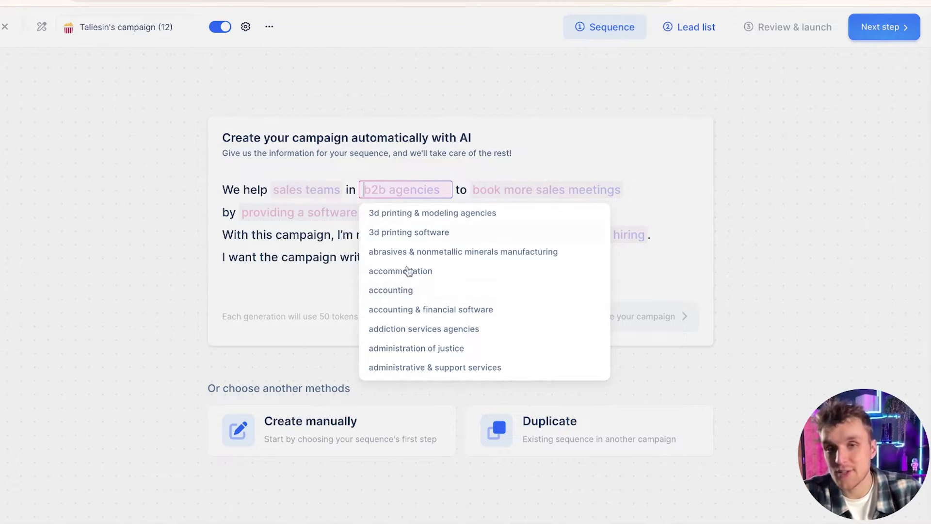
{"action": "left_click", "coordinate": [553, 191]}
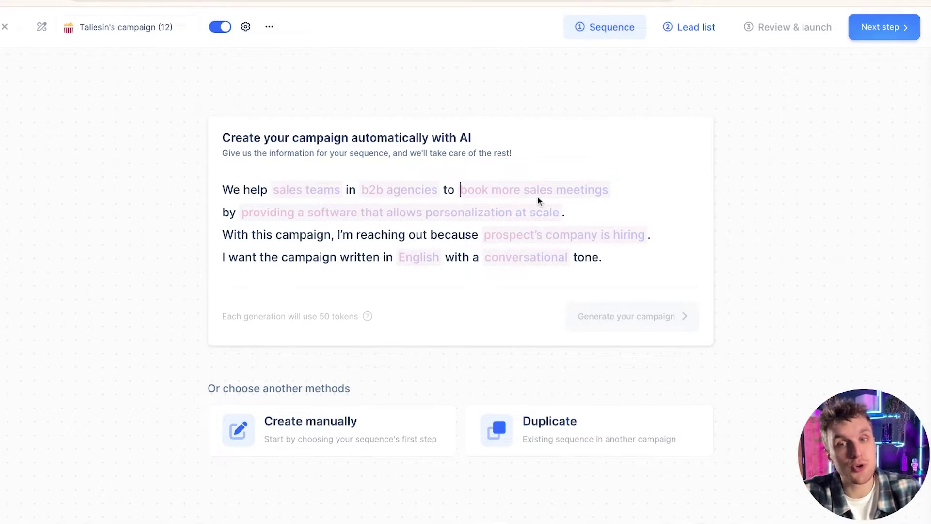
{"action": "double_click", "coordinate": [257, 191]}
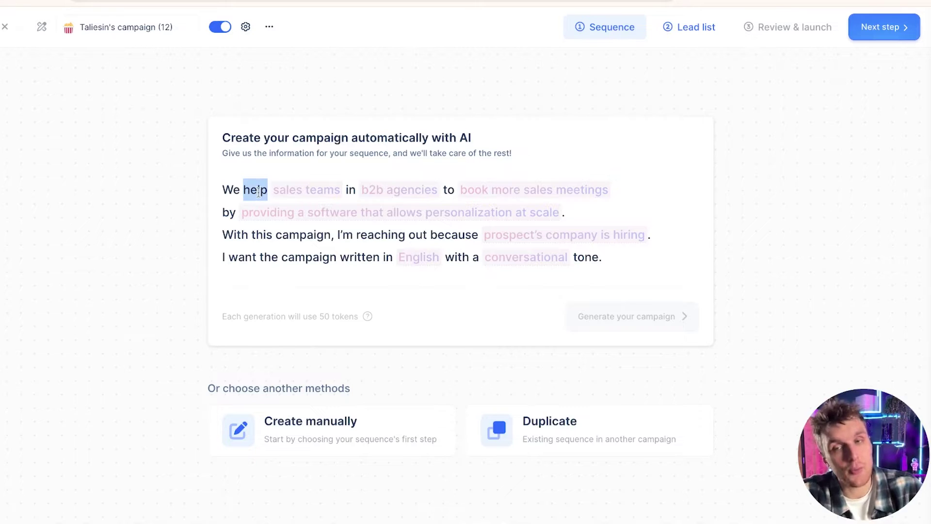
{"action": "left_click", "coordinate": [241, 212]}
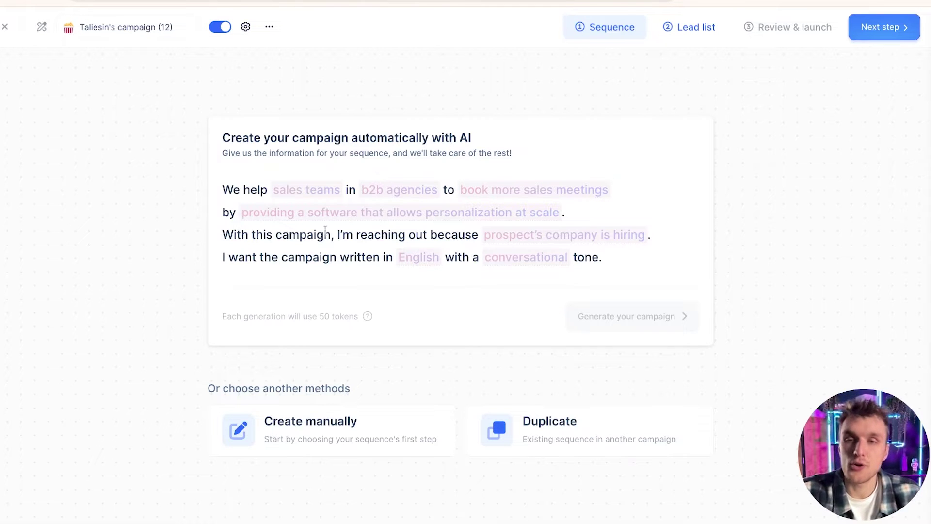
{"action": "left_click", "coordinate": [558, 235]}
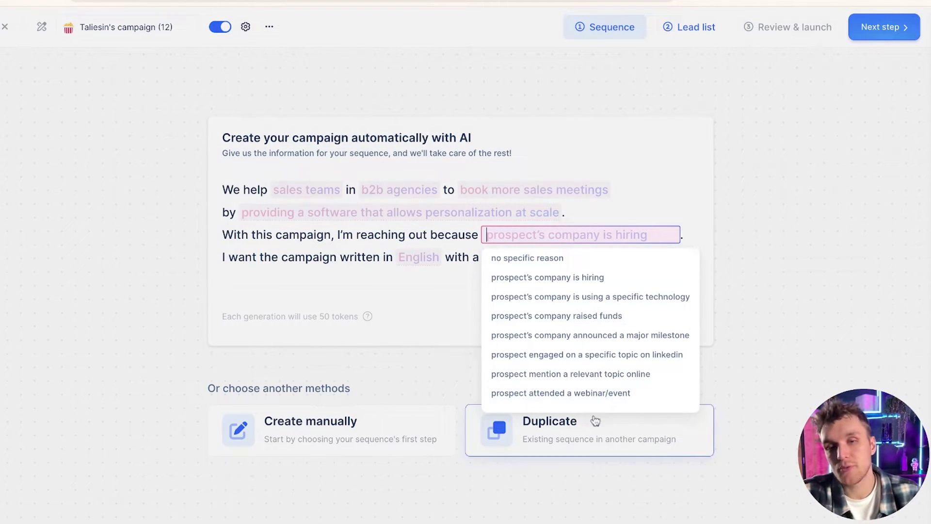
{"action": "left_click", "coordinate": [721, 237]}
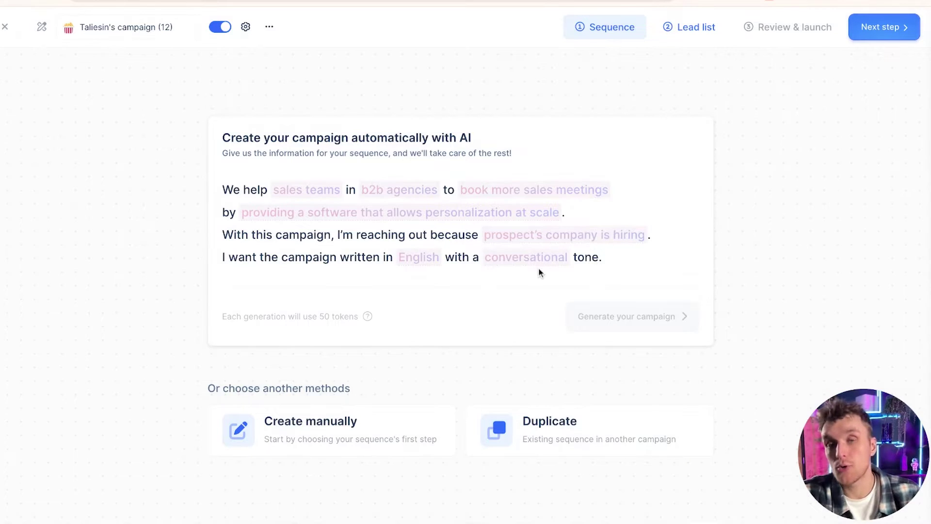
{"action": "left_click", "coordinate": [421, 257]}
{"action": "left_click", "coordinate": [506, 261]}
{"action": "left_click", "coordinate": [690, 221]}
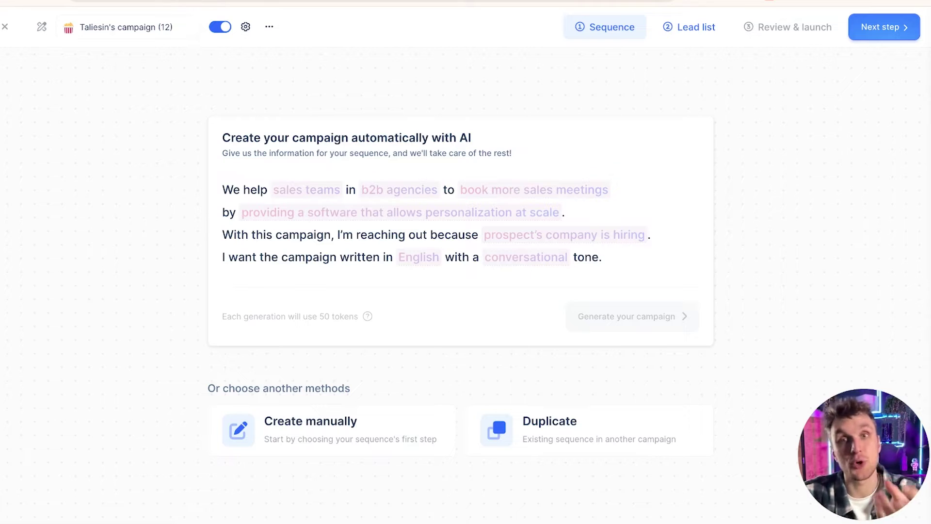
Choose Create manually to build the campaign sequence by hand.
{"action": "left_click", "coordinate": [335, 439]}
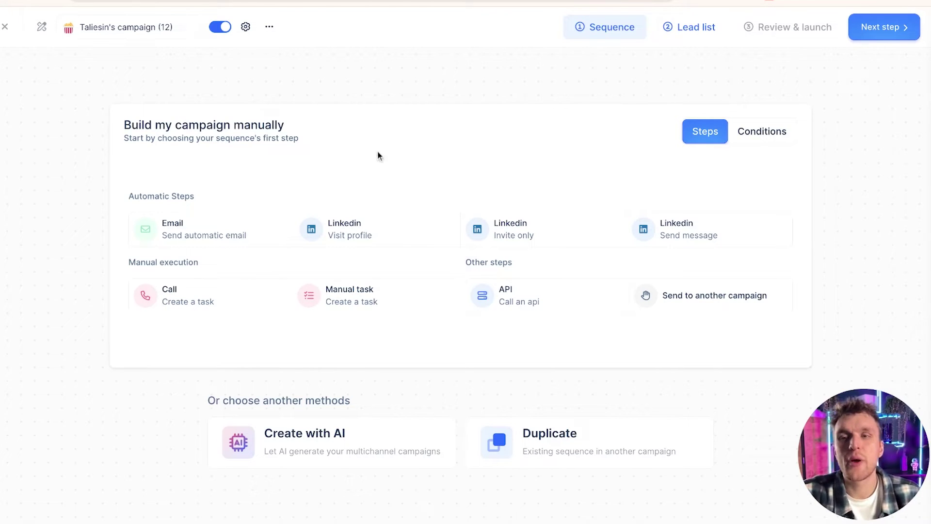
Add an Email as the first step and select three matching sender accounts.
{"action": "left_click", "coordinate": [249, 231]}
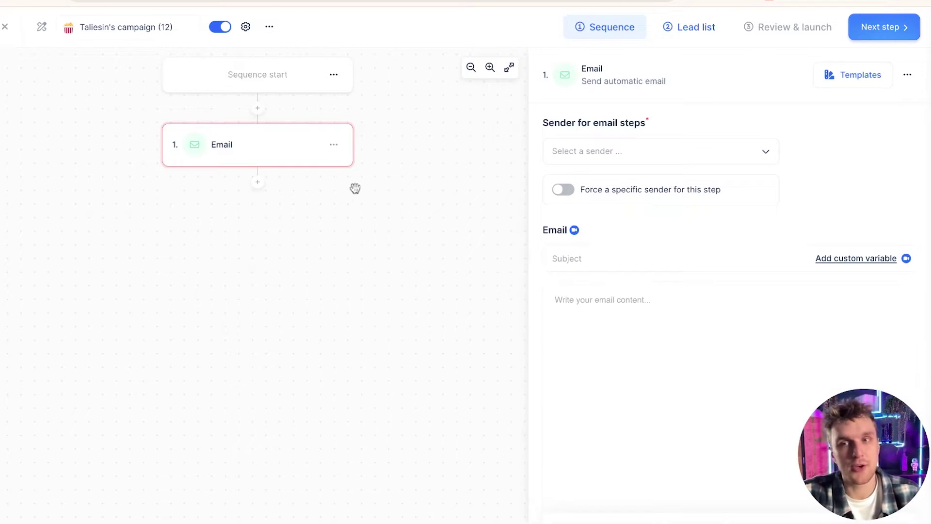
{"action": "left_click", "coordinate": [628, 151]}
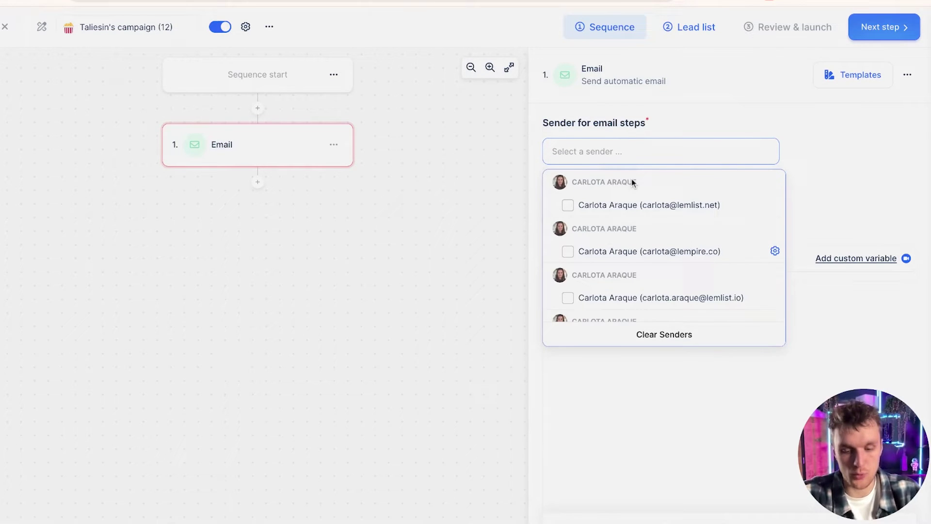
{"action": "type", "text": "tal"}
{"action": "left_click", "coordinate": [682, 214]}
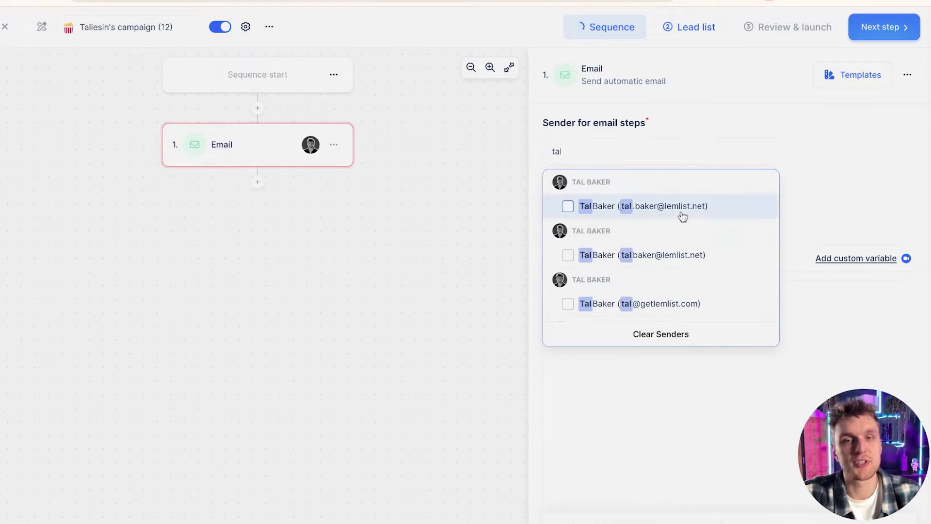
{"action": "left_click", "coordinate": [817, 151]}
{"action": "left_click", "coordinate": [705, 156]}
{"action": "type", "text": "t"}
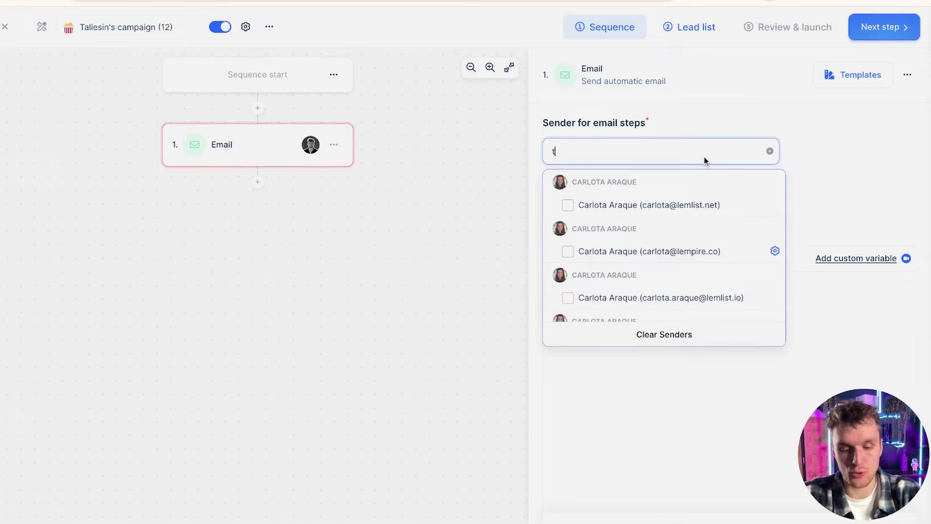
{"action": "type", "text": "al"}
{"action": "scroll", "coordinate": [775, 203], "scroll_direction": "down", "scroll_amount": 1}
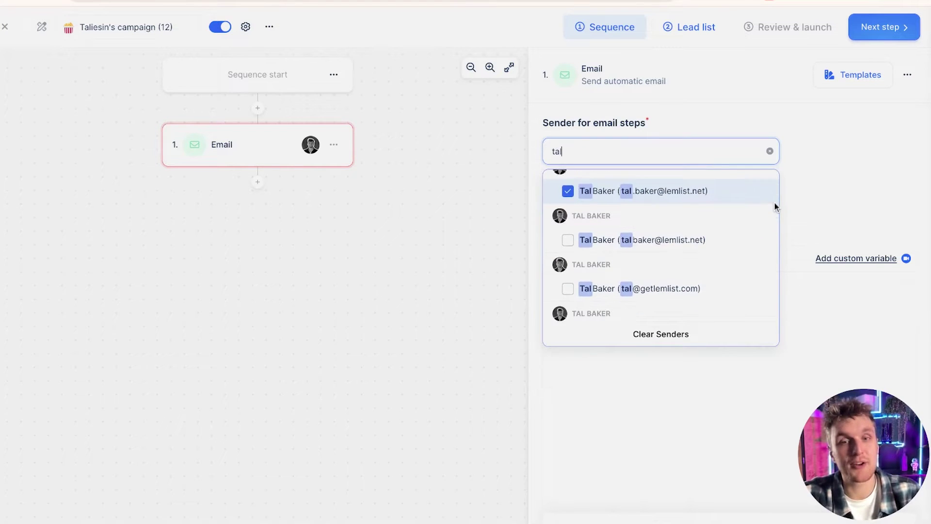
{"action": "left_click", "coordinate": [727, 226]}
{"action": "left_click", "coordinate": [702, 265]}
{"action": "scroll", "coordinate": [702, 266], "scroll_direction": "down", "scroll_amount": 2}
{"action": "key", "text": "Escape"}
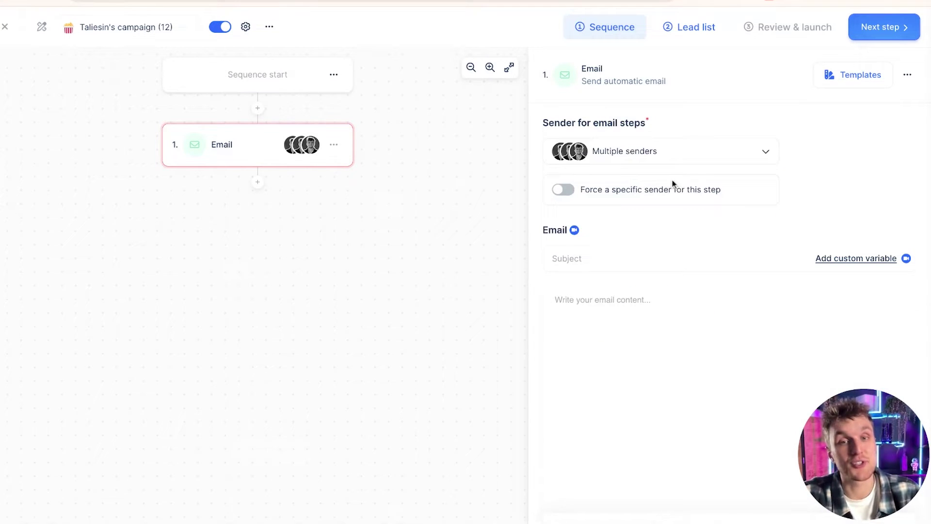
Add three more matching sender accounts, for six senders in total.
{"action": "left_click", "coordinate": [674, 151]}
{"action": "type", "text": "tal"}
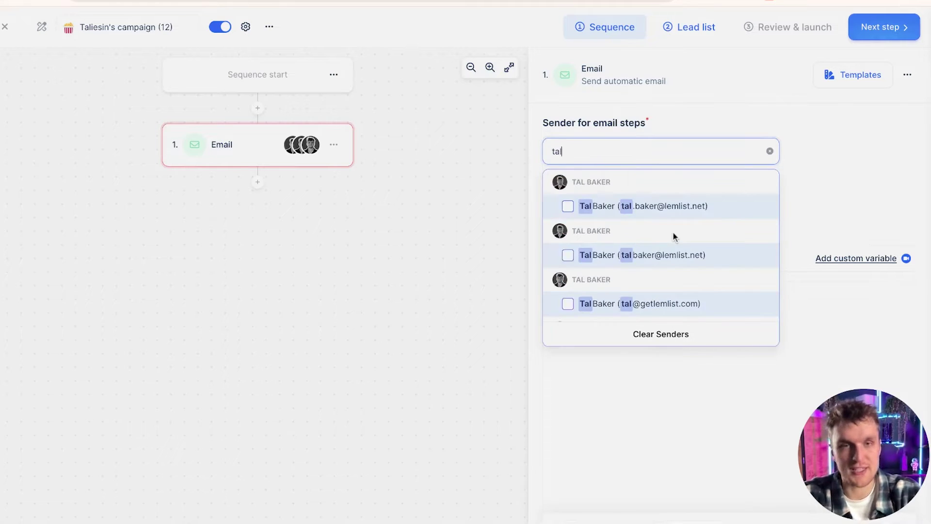
{"action": "scroll", "coordinate": [676, 251], "scroll_direction": "down", "scroll_amount": 2}
{"action": "left_click", "coordinate": [676, 251]}
{"action": "scroll", "coordinate": [676, 243], "scroll_direction": "down", "scroll_amount": 1}
{"action": "left_click", "coordinate": [676, 243]}
{"action": "scroll", "coordinate": [677, 244], "scroll_direction": "down", "scroll_amount": 1}
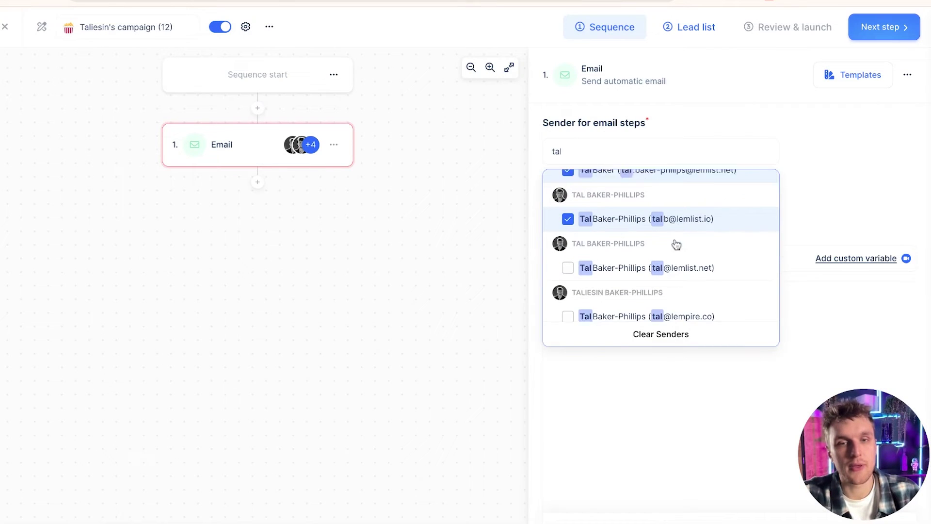
{"action": "scroll", "coordinate": [677, 244], "scroll_direction": "down", "scroll_amount": 1}
{"action": "left_click", "coordinate": [682, 261]}
{"action": "left_click", "coordinate": [682, 308]}
{"action": "left_click", "coordinate": [867, 142]}
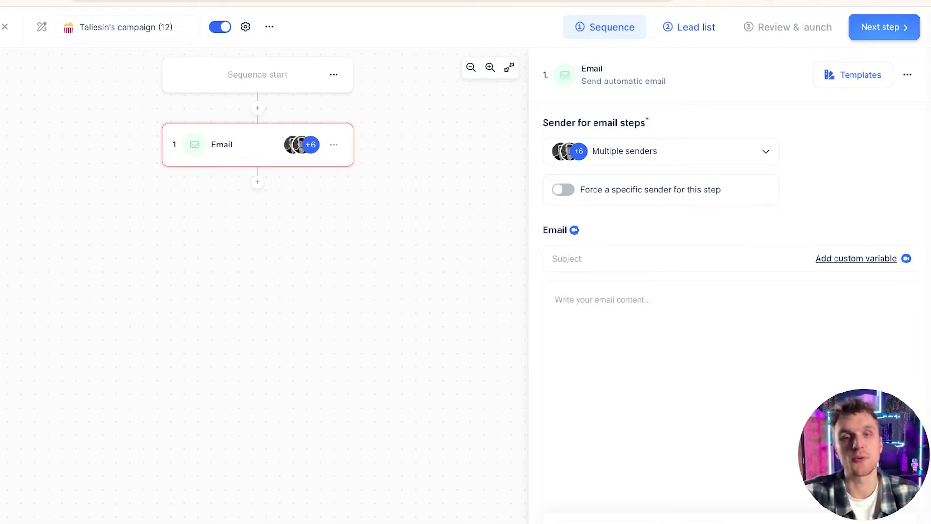
Enter the subject 'subject line' and the body text 'XxxxxX'.
{"action": "scroll", "coordinate": [655, 406], "scroll_direction": "down", "scroll_amount": 1}
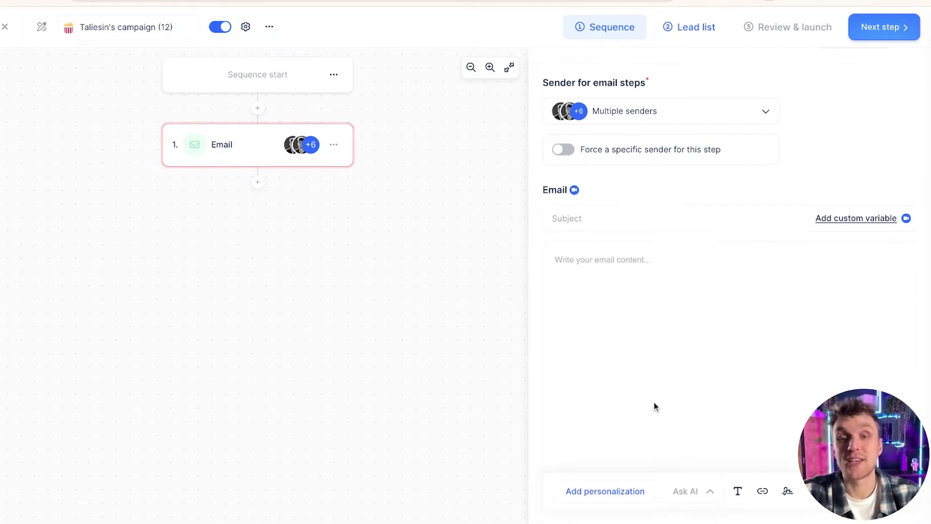
{"action": "left_click", "coordinate": [579, 223]}
{"action": "type", "text": "subjec"}
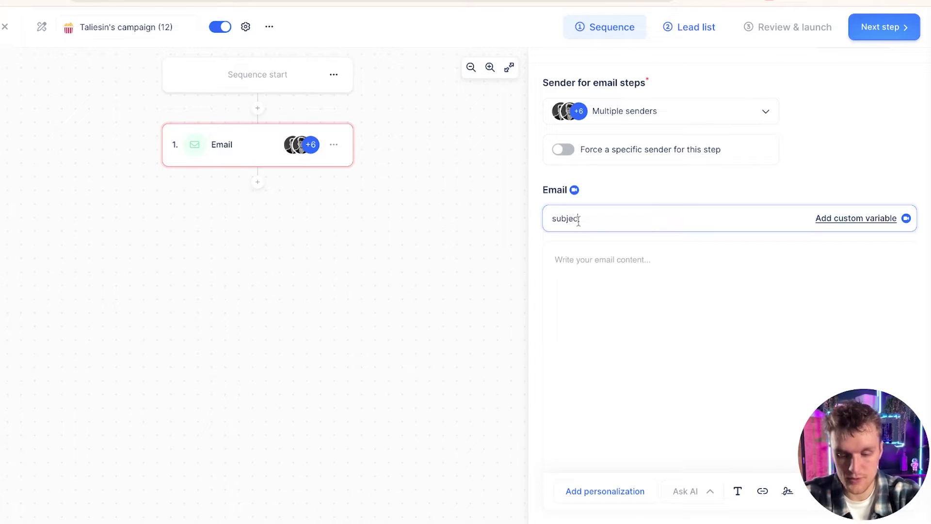
{"action": "type", "text": "t line"}
{"action": "left_click", "coordinate": [597, 321]}
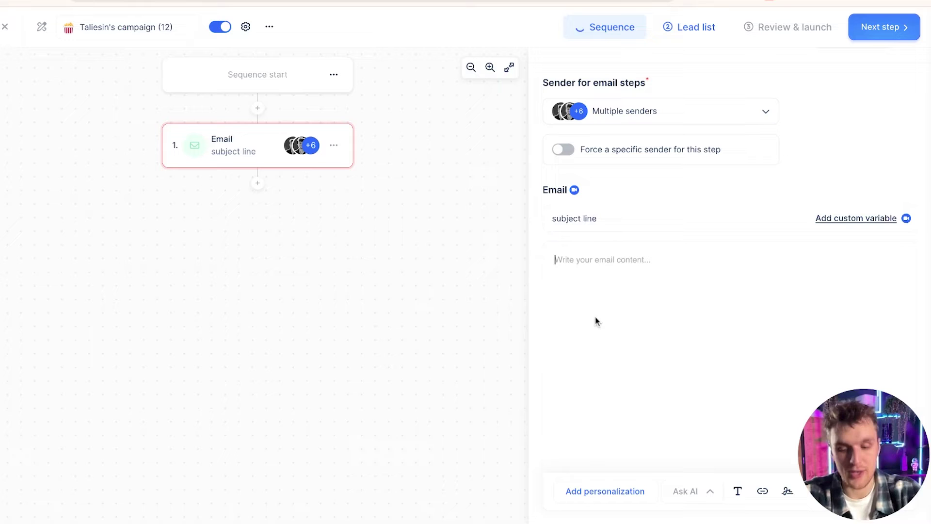
{"action": "type", "text": "XxxxxX"}
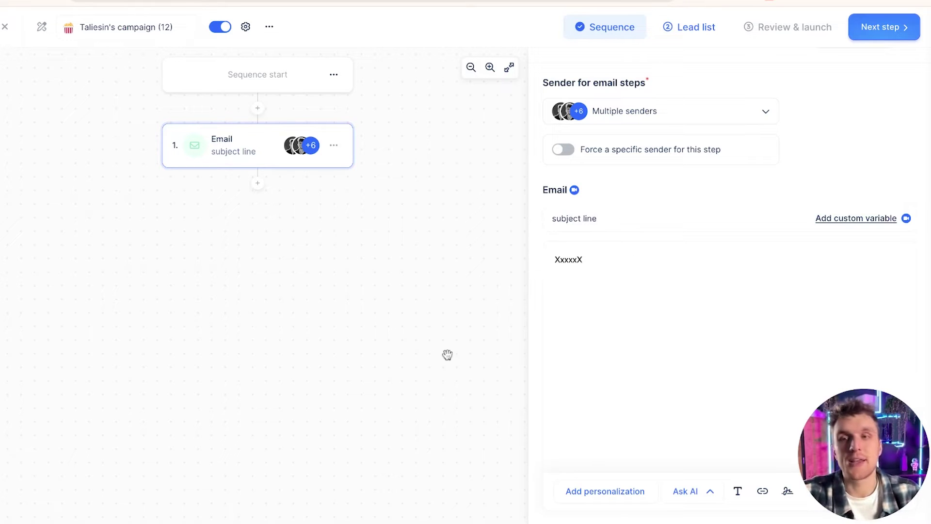
Add a LinkedIn Visit profile step forced to one specific sender account.
{"action": "left_click", "coordinate": [258, 184]}
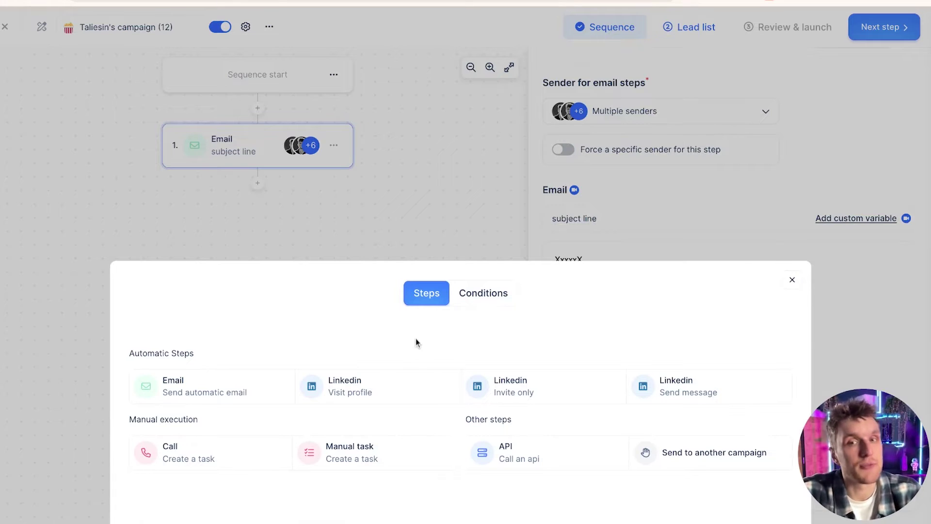
{"action": "left_click", "coordinate": [360, 398]}
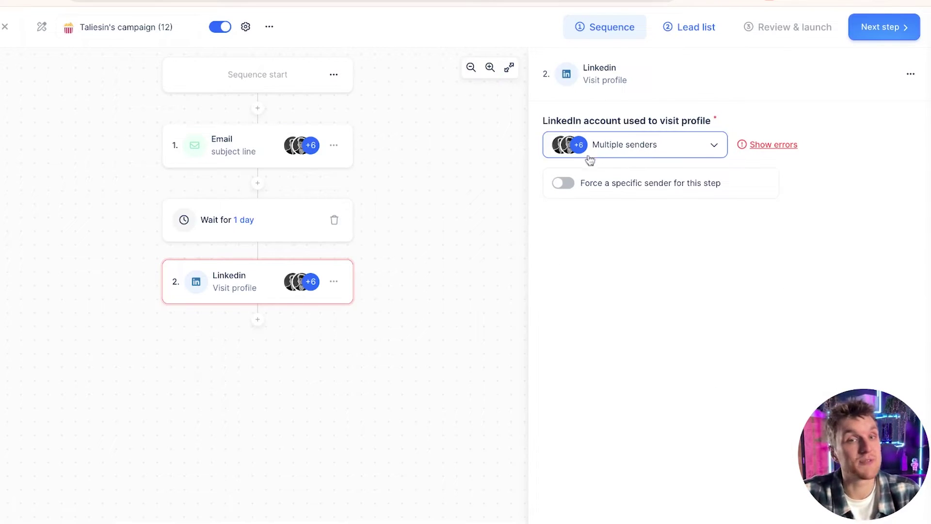
{"action": "left_click", "coordinate": [565, 183]}
{"action": "left_click", "coordinate": [605, 210]}
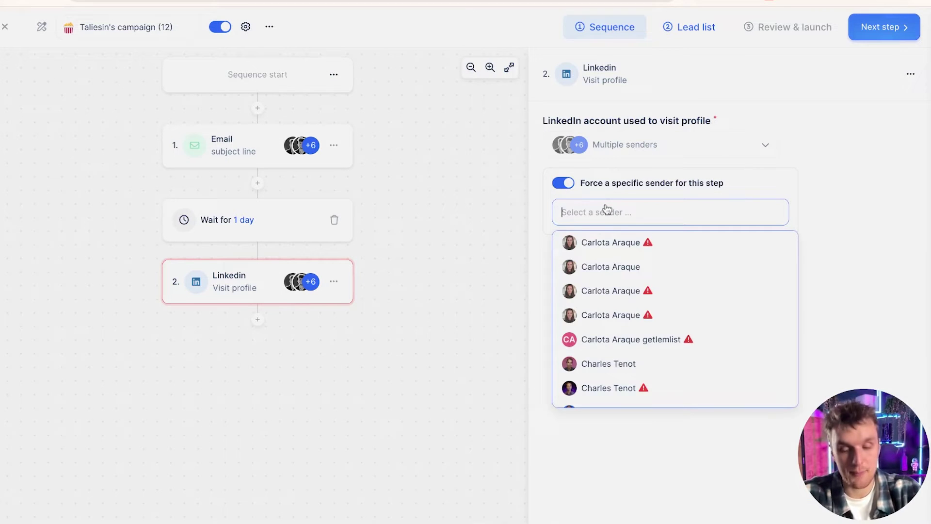
{"action": "type", "text": "tal"}
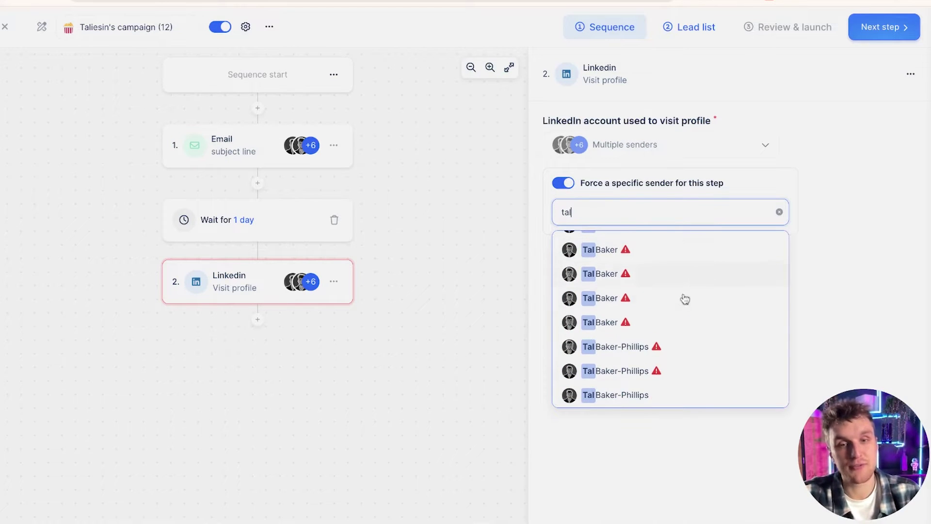
{"action": "left_click", "coordinate": [662, 395]}
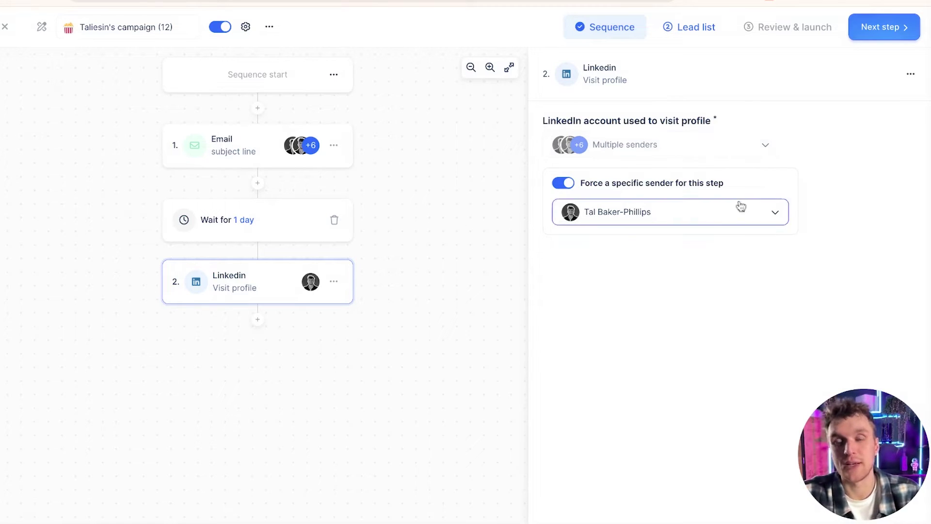
Review the email step and the 2-day wait before the LinkedIn step.
{"action": "left_click", "coordinate": [223, 153]}
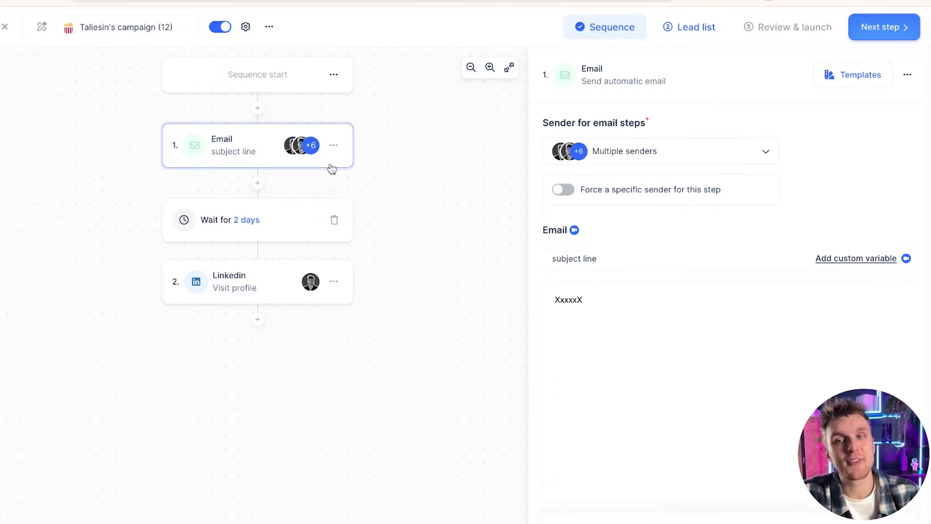
{"action": "left_click", "coordinate": [249, 221]}
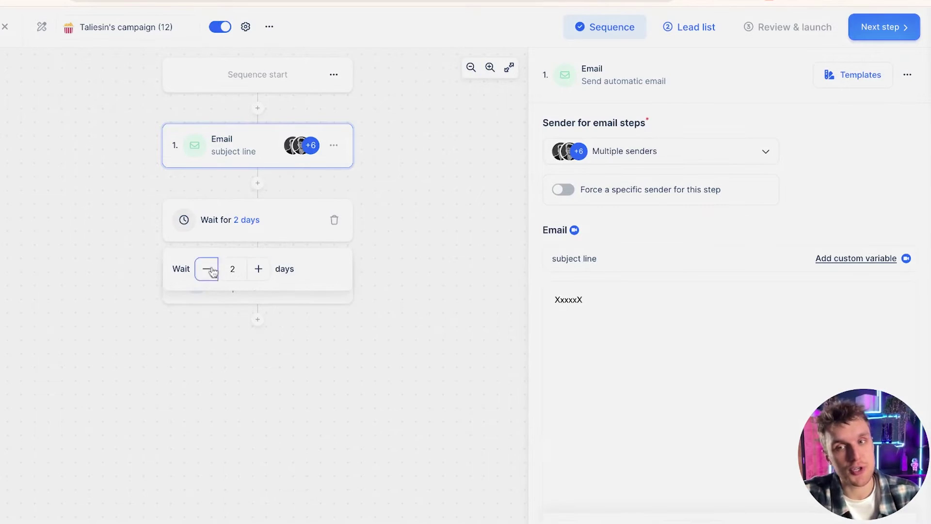
{"action": "left_click", "coordinate": [437, 244]}
{"action": "left_click", "coordinate": [246, 294]}
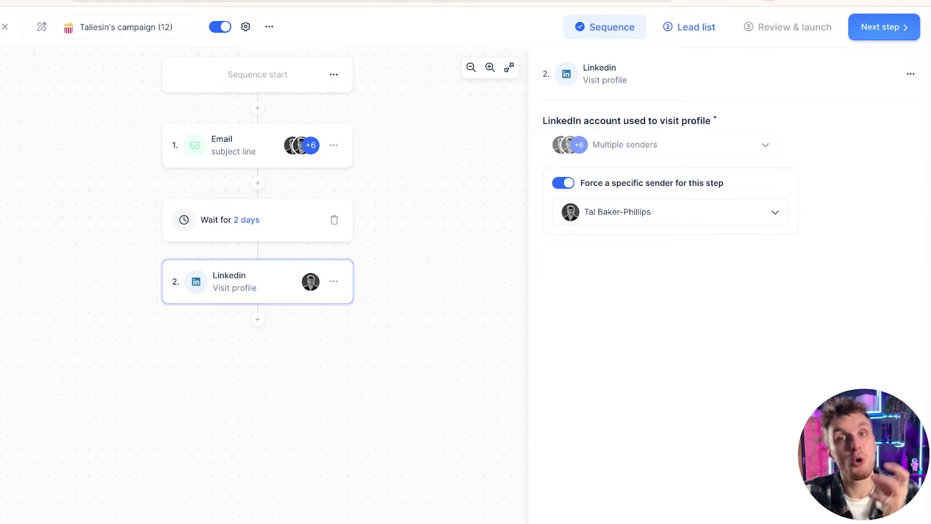
{"action": "left_click", "coordinate": [258, 320]}
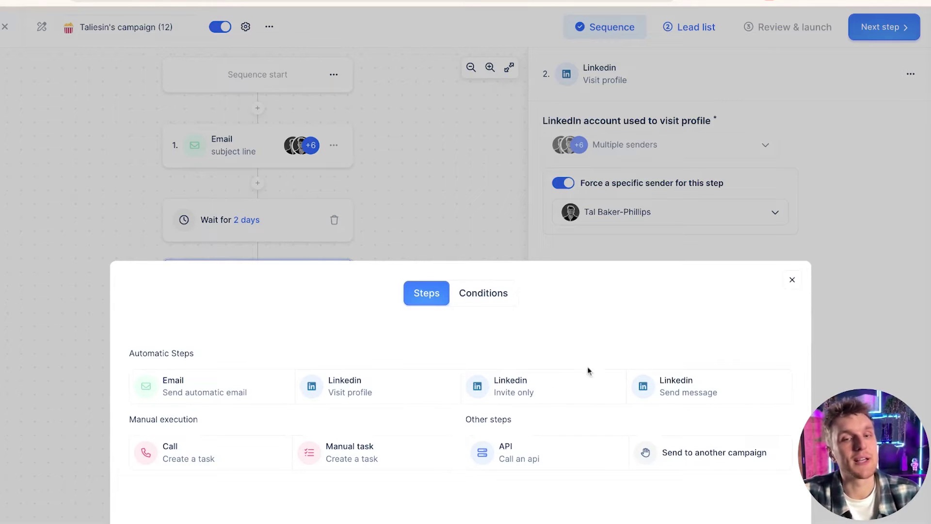
Add a LinkedIn Invite only step forced to the filtered sender, leaving the invitation empty.
{"action": "left_click", "coordinate": [570, 392]}
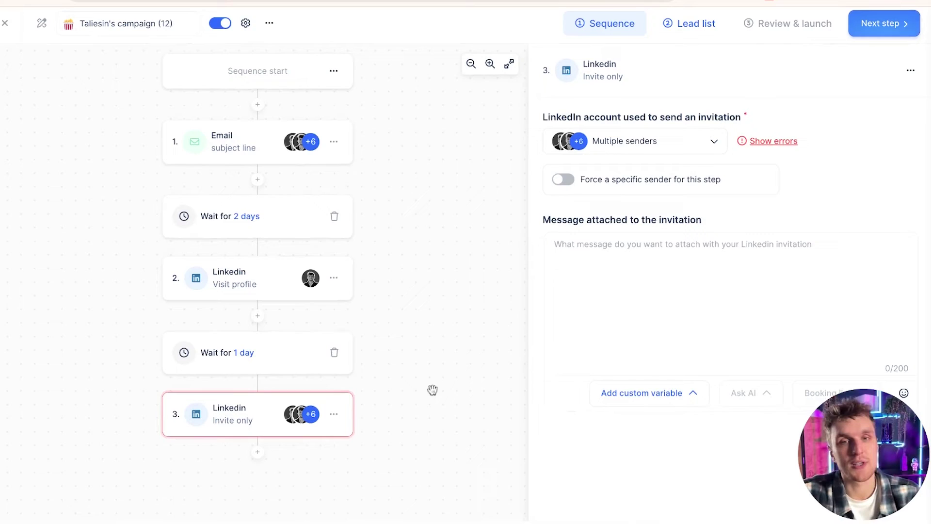
{"action": "left_click", "coordinate": [563, 183]}
{"action": "left_click", "coordinate": [649, 222]}
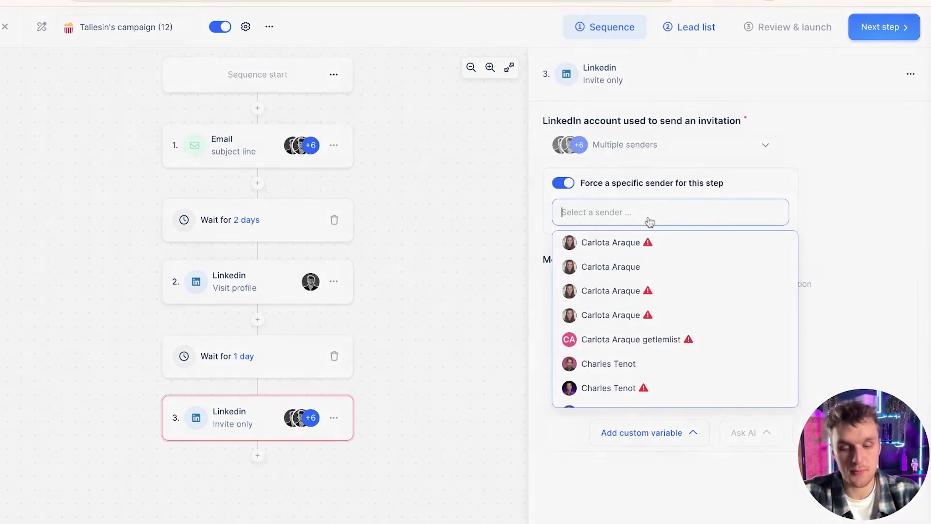
{"action": "type", "text": "tal"}
{"action": "scroll", "coordinate": [681, 265], "scroll_direction": "down", "scroll_amount": 1}
{"action": "left_click", "coordinate": [616, 395]}
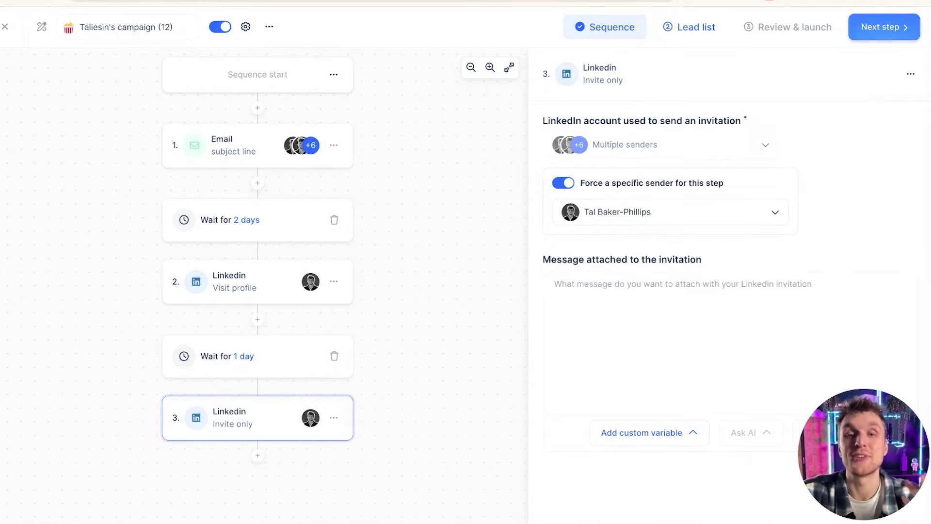
{"action": "left_click", "coordinate": [669, 381]}
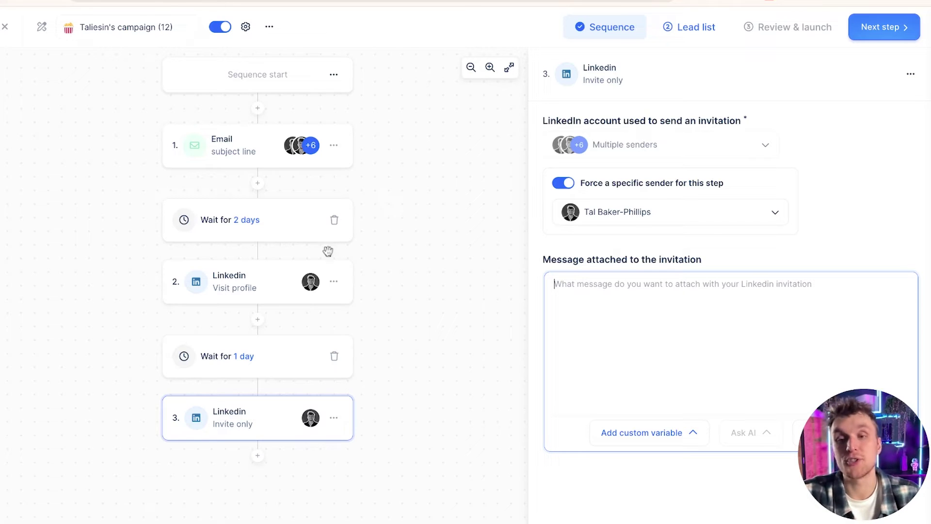
Add a LinkedIn Send message step forced to the filtered sender account.
{"action": "left_click", "coordinate": [252, 458]}
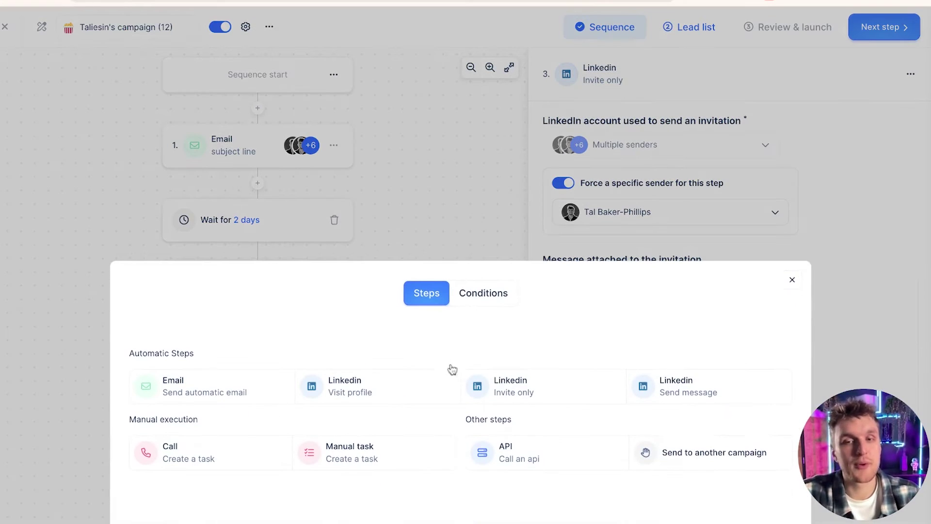
{"action": "left_click", "coordinate": [664, 389]}
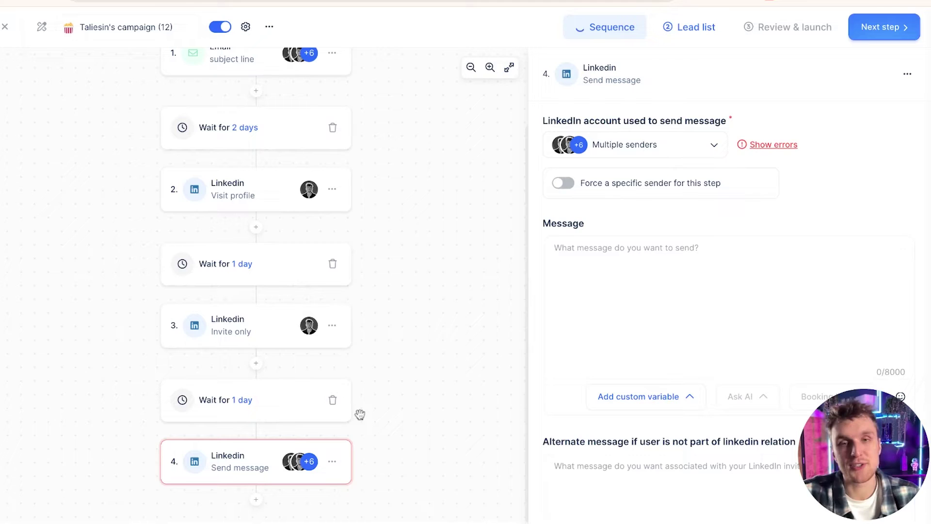
{"action": "left_click", "coordinate": [661, 150]}
{"action": "left_click", "coordinate": [732, 129]}
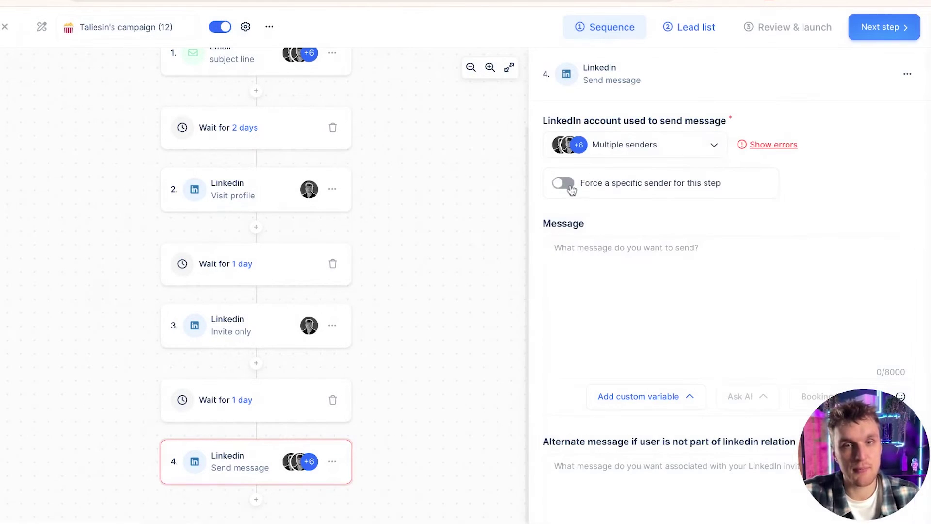
{"action": "left_click", "coordinate": [563, 183]}
{"action": "left_click", "coordinate": [665, 212]}
{"action": "type", "text": "tal"}
{"action": "scroll", "coordinate": [715, 299], "scroll_direction": "down", "scroll_amount": 1}
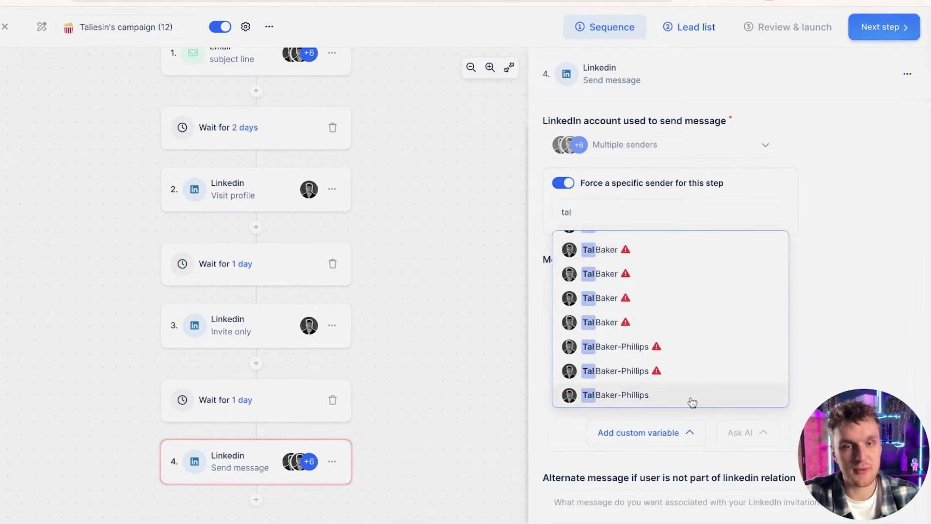
{"action": "left_click", "coordinate": [690, 395]}
Write the message 'hi {{firstName}}, nckdncklwnclkw'.
{"action": "scroll", "coordinate": [655, 402], "scroll_direction": "down", "scroll_amount": 2}
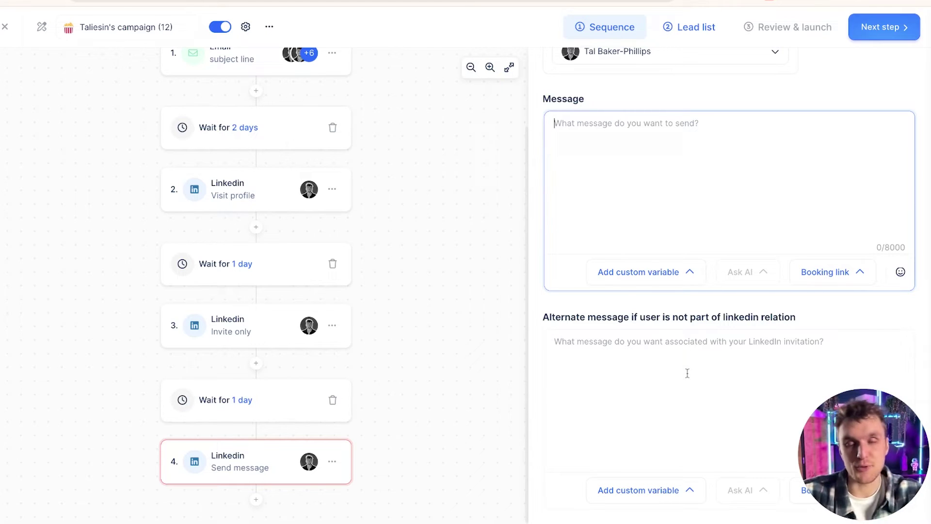
{"action": "type", "text": "hi {{firstName}}"}
{"action": "left_click", "coordinate": [682, 154]}
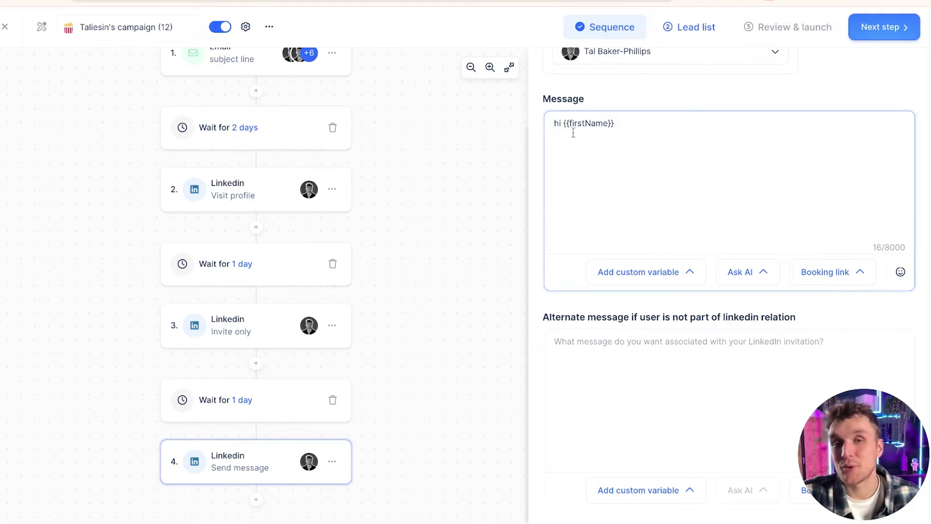
{"action": "type", "text": ", nckdncklwnclkw"}
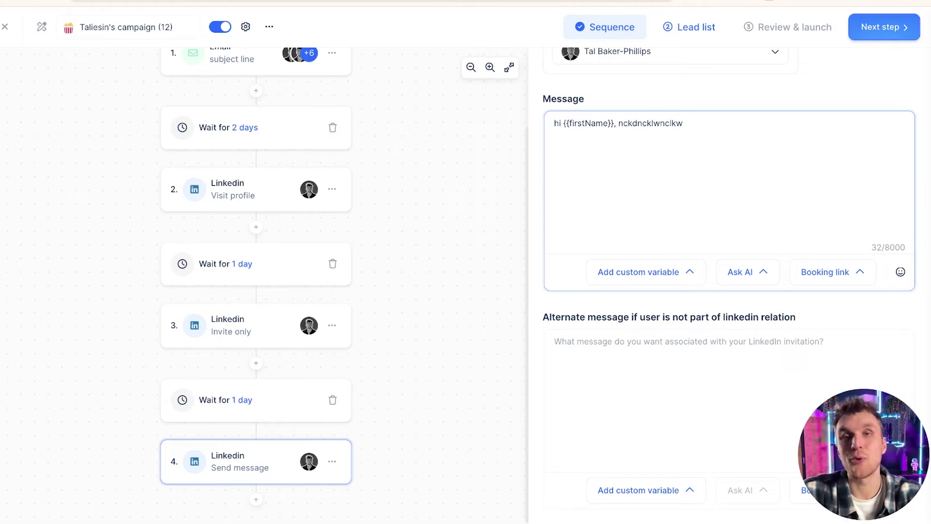
{"action": "left_click", "coordinate": [427, 360]}
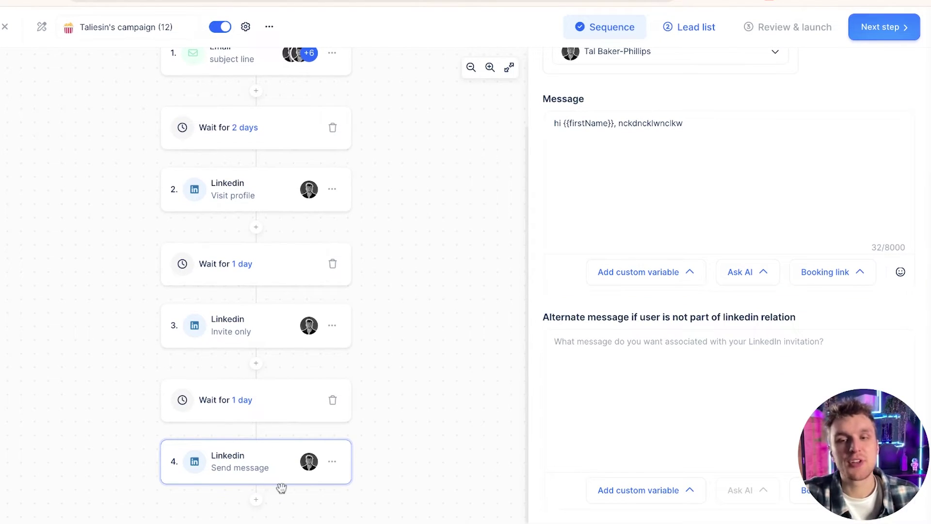
Add an Email step whose body reads 'follow up email'.
{"action": "left_click", "coordinate": [257, 501]}
{"action": "left_click", "coordinate": [226, 381]}
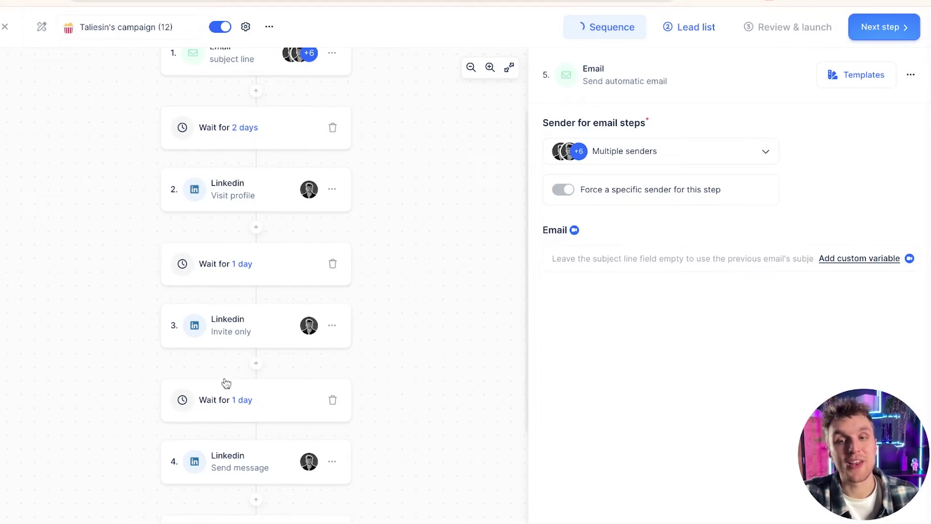
{"action": "scroll", "coordinate": [632, 213], "scroll_direction": "down", "scroll_amount": 1}
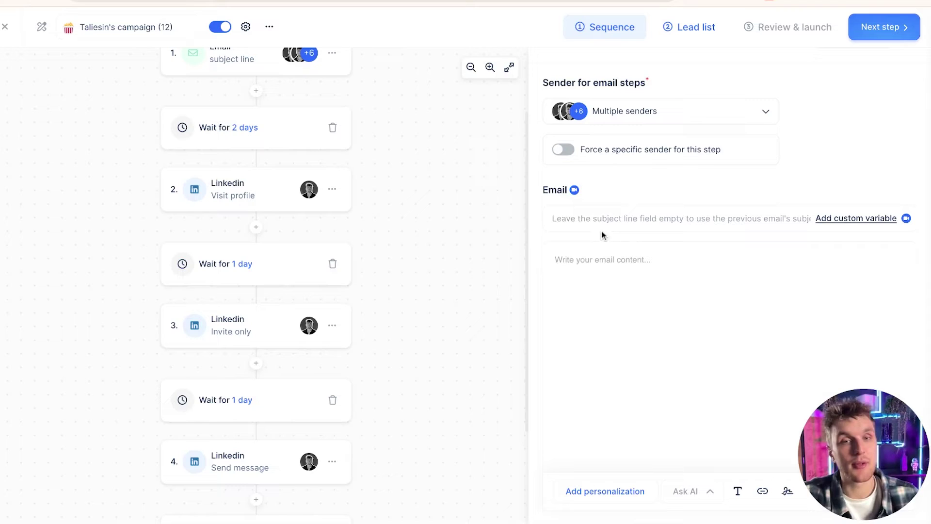
{"action": "left_click", "coordinate": [606, 318]}
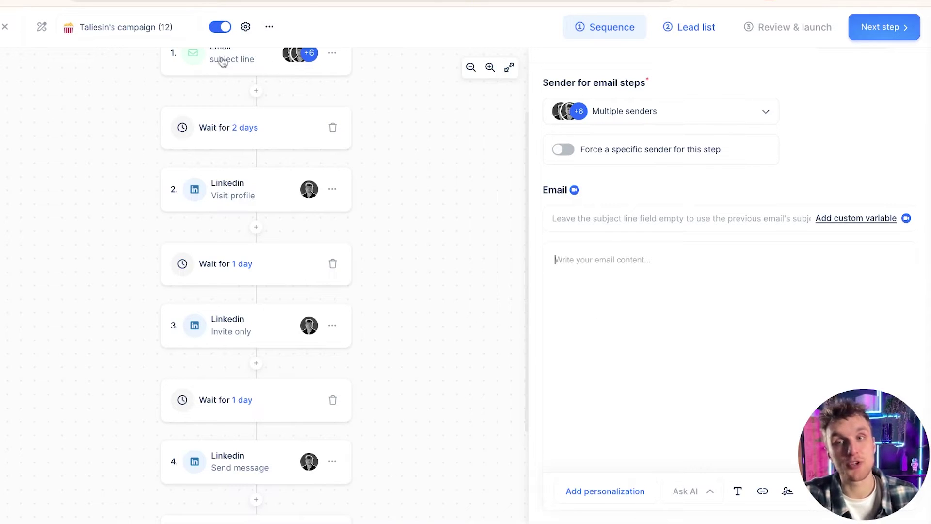
{"action": "type", "text": "djnecklwnkclenklwnwkle"}
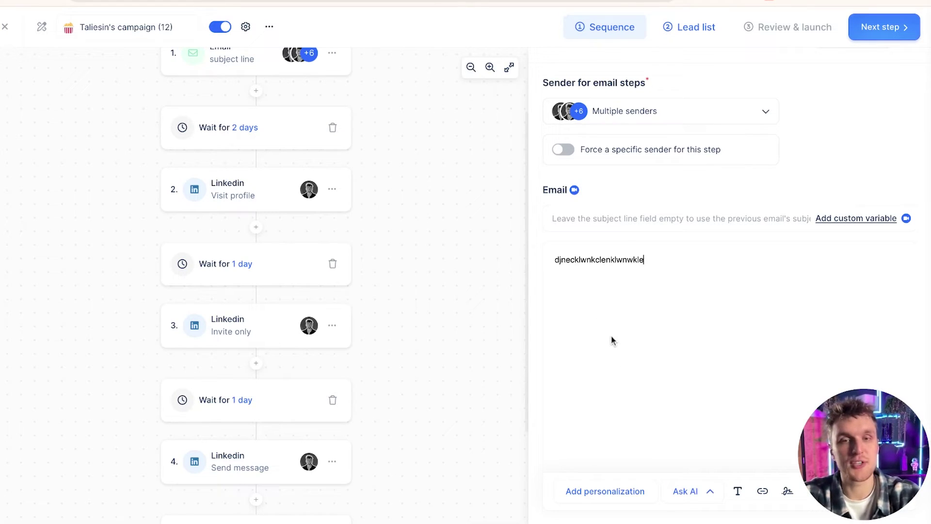
{"action": "key", "text": "ctrl+a"}
{"action": "key", "text": "BackSpace"}
{"action": "type", "text": "fo"}
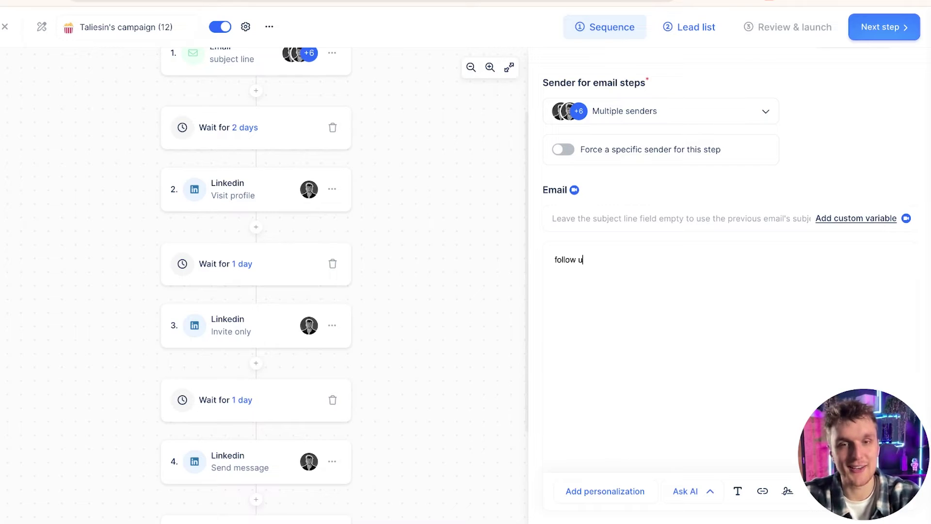
{"action": "type", "text": "llow up email"}
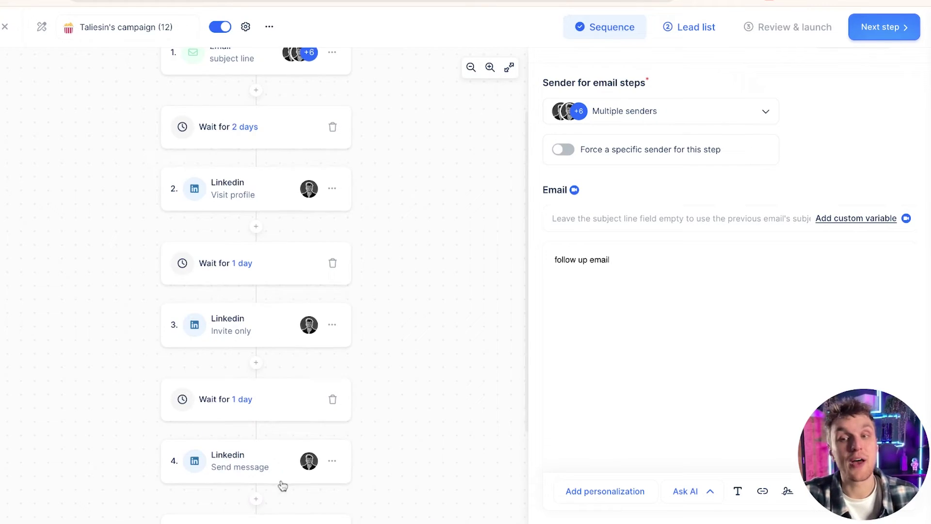
Increase the wait before the follow-up email to 2 days.
{"action": "scroll", "coordinate": [281, 485], "scroll_direction": "down", "scroll_amount": 3}
{"action": "left_click", "coordinate": [251, 403]}
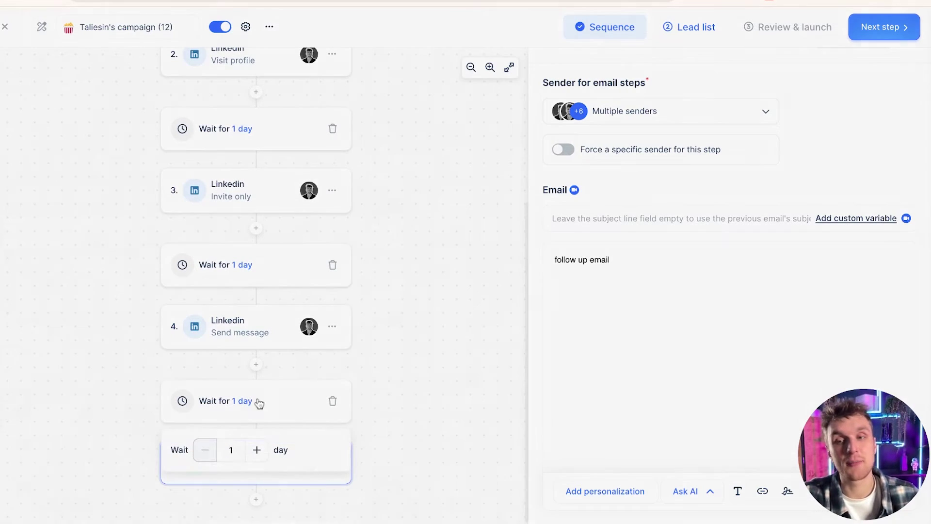
{"action": "left_click", "coordinate": [258, 449]}
{"action": "left_click", "coordinate": [473, 346]}
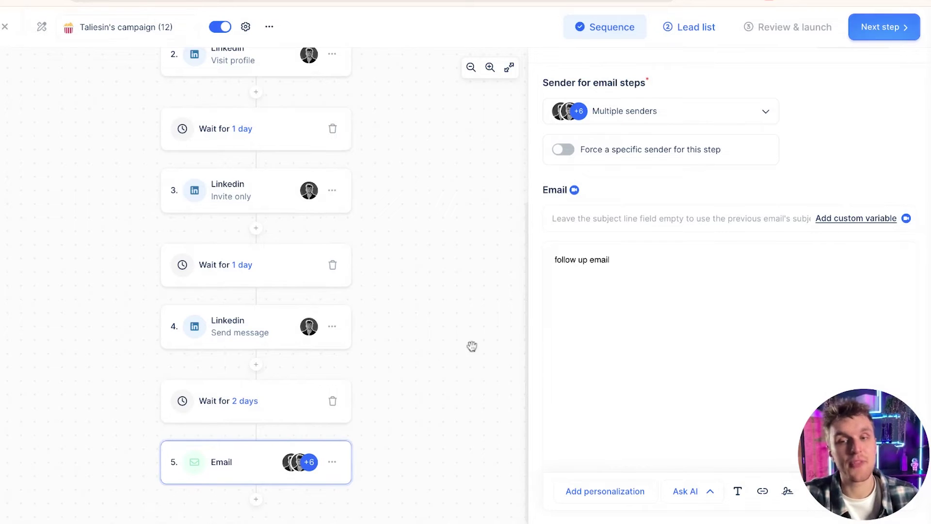
Add a Call task with notes 'quick call after email' and 'remember to check website'.
{"action": "left_click", "coordinate": [255, 500]}
{"action": "left_click", "coordinate": [173, 465]}
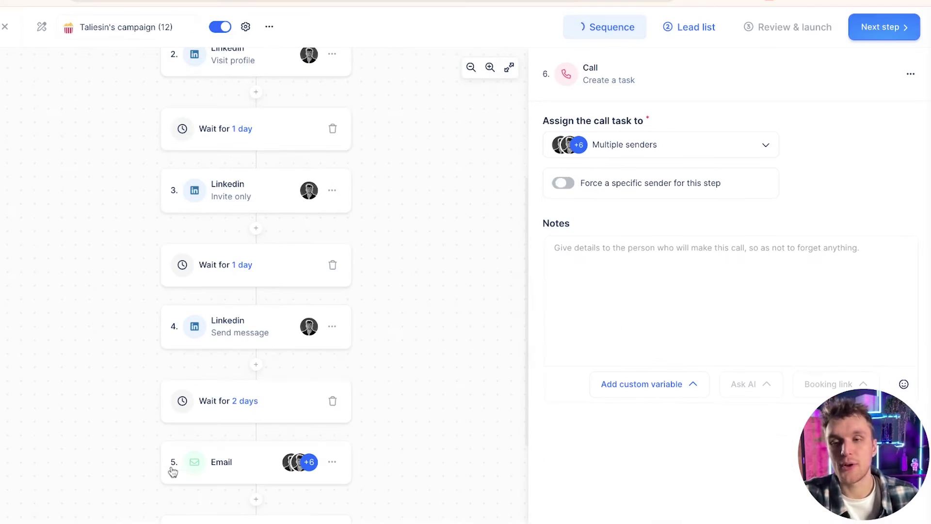
{"action": "scroll", "coordinate": [390, 412], "scroll_direction": "down", "scroll_amount": 3}
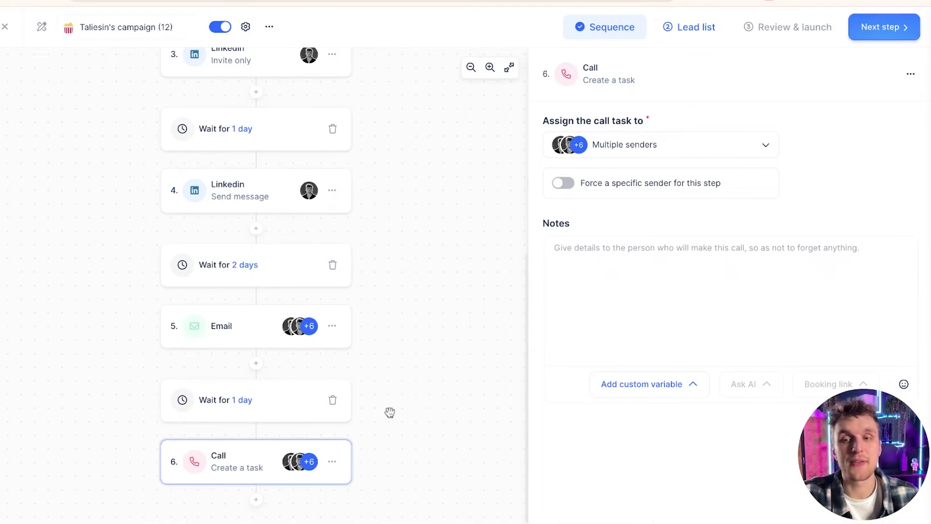
{"action": "left_click", "coordinate": [630, 292]}
{"action": "type", "text": "quick"}
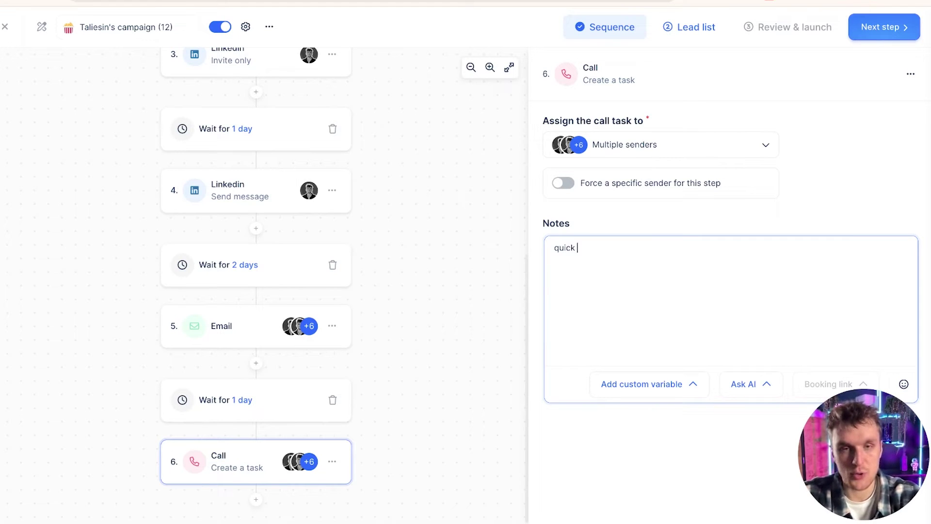
{"action": "type", "text": " call "}
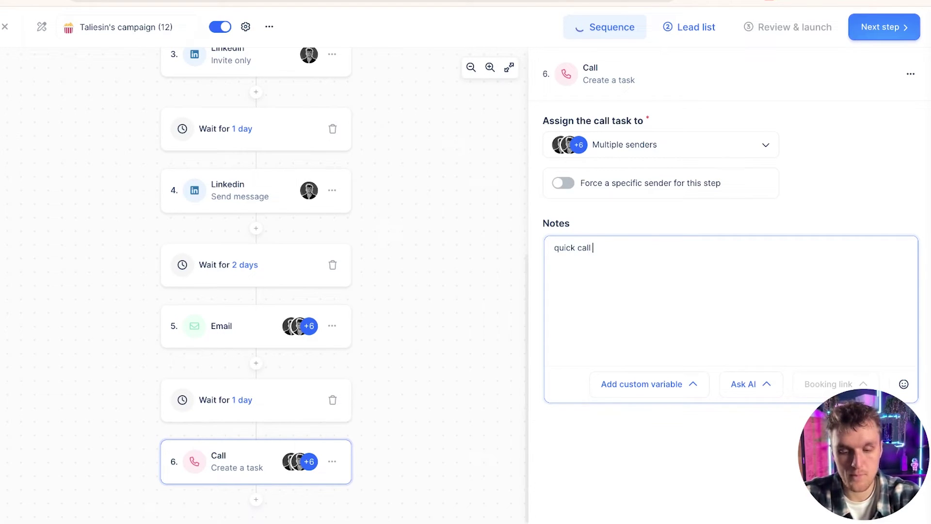
{"action": "type", "text": "after email"}
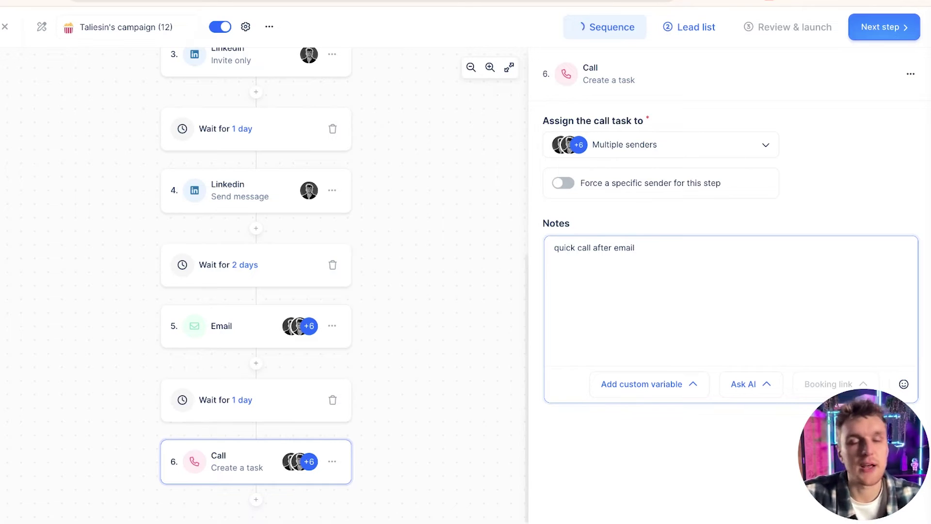
{"action": "key", "text": "Return"}
{"action": "type", "text": "remember to check "}
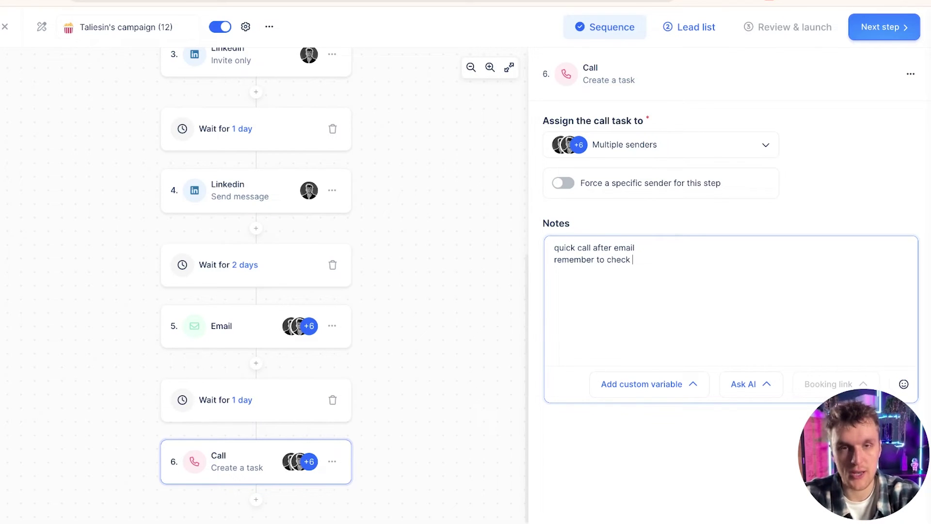
{"action": "type", "text": "website"}
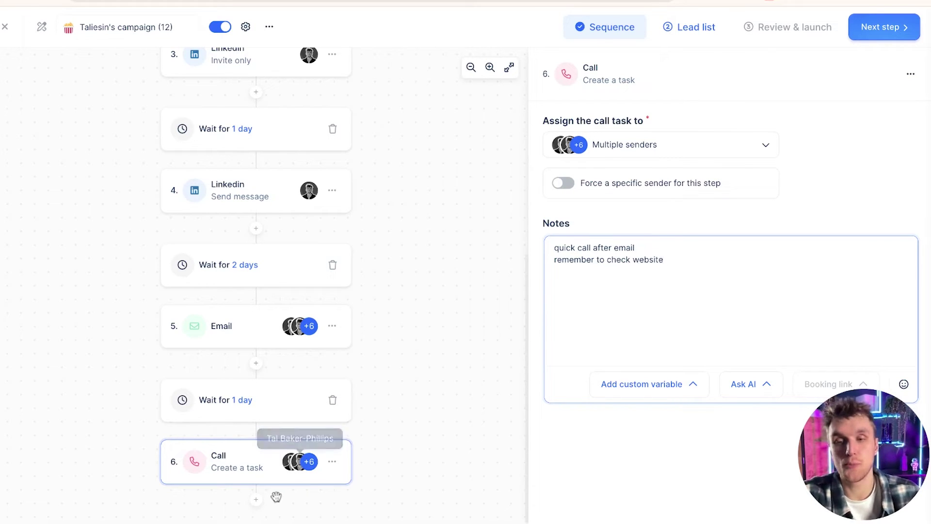
Add a Manual task step and start its title as 'linkedin voice'.
{"action": "left_click", "coordinate": [256, 500]}
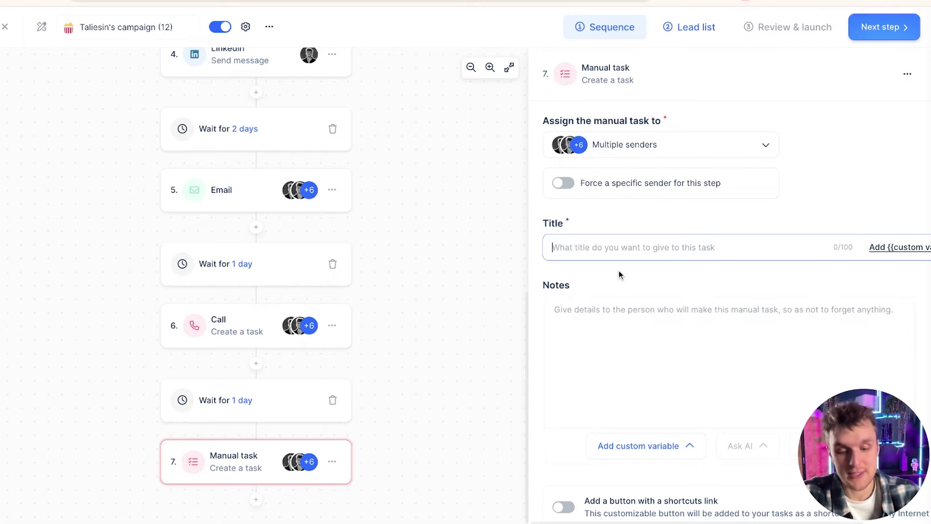
{"action": "type", "text": "linkedin"}
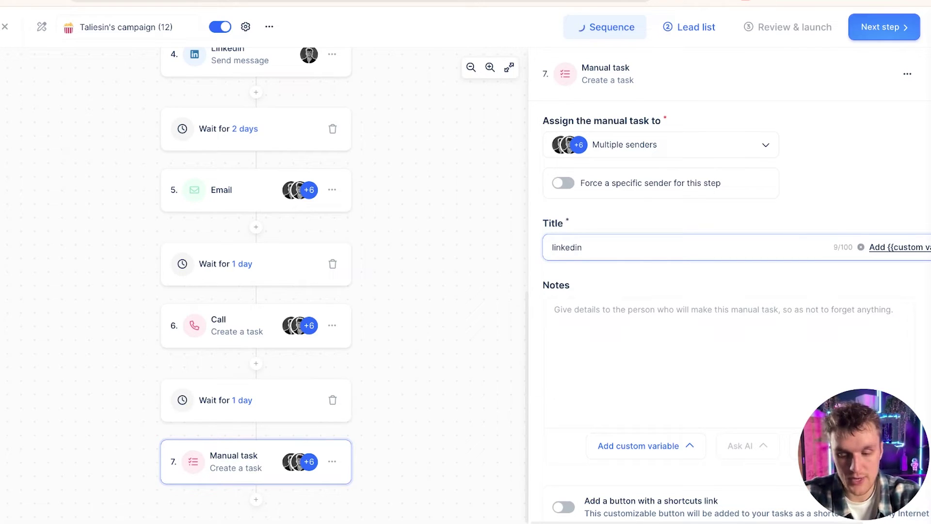
{"action": "type", "text": " voice note"}
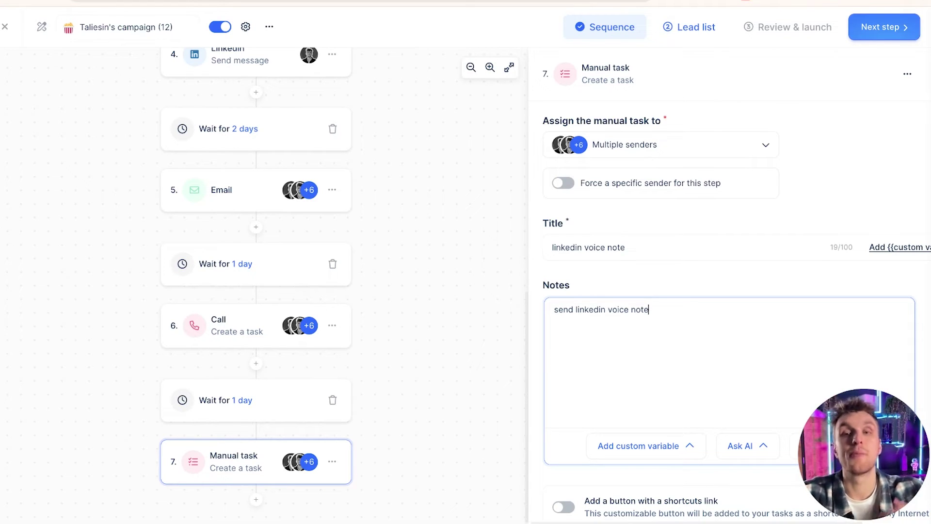
{"action": "scroll", "coordinate": [257, 282], "scroll_direction": "up", "scroll_amount": 10}
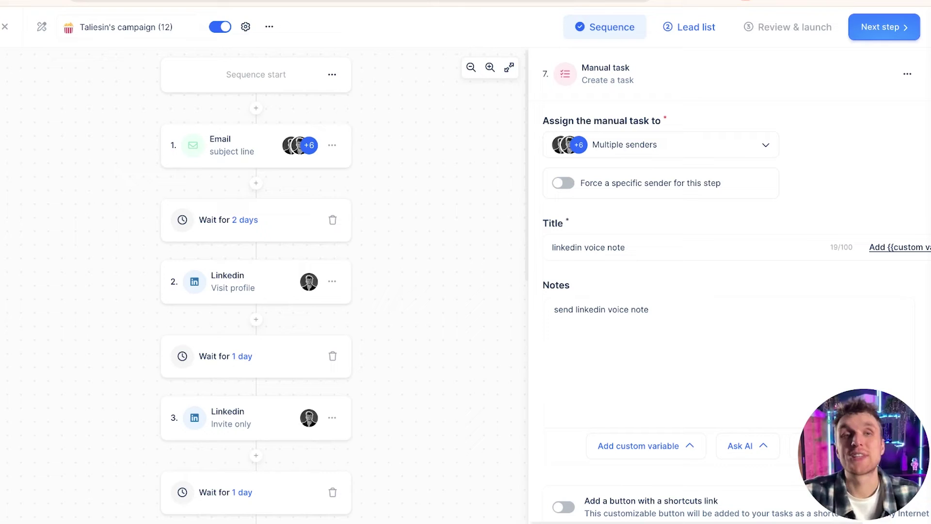
{"action": "left_click", "coordinate": [96, 24]}
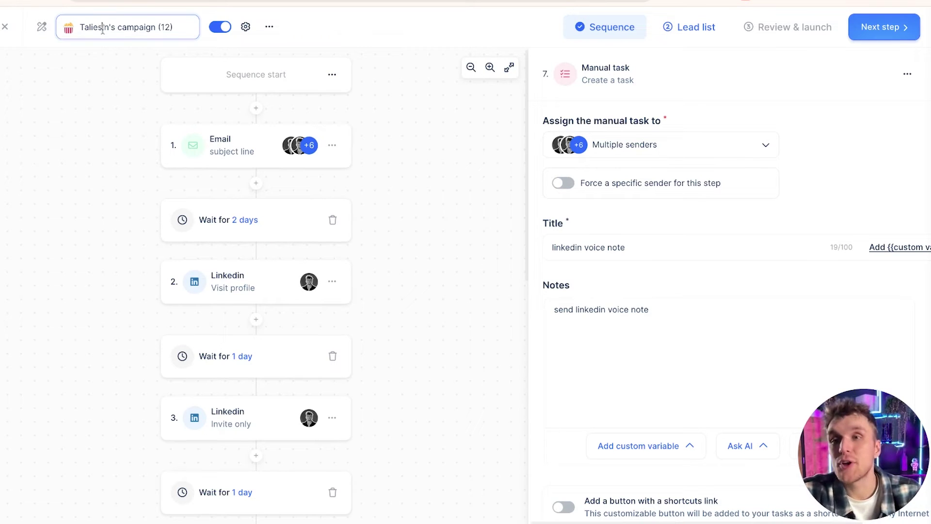
{"action": "left_click_drag", "start_coordinate": [80, 27], "coordinate": [173, 28]}
{"action": "left_click", "coordinate": [67, 27]}
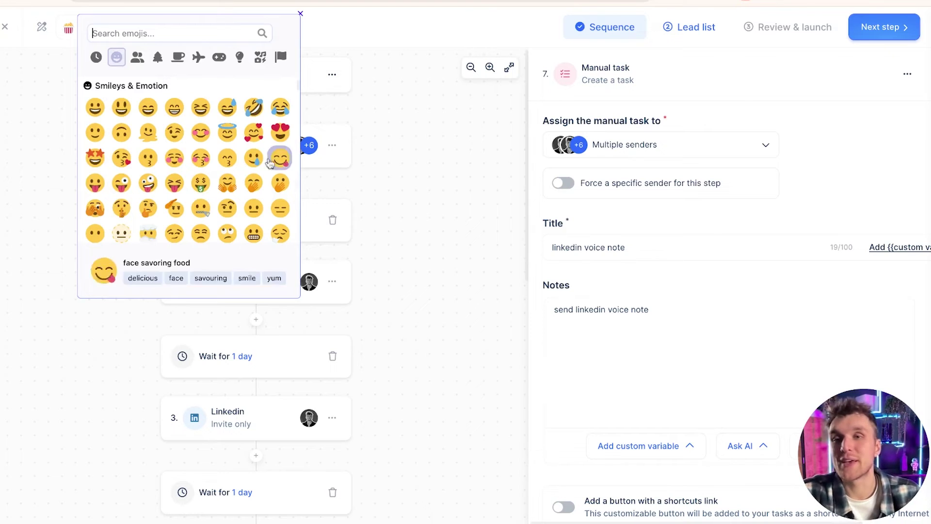
{"action": "scroll", "coordinate": [228, 184], "scroll_direction": "down", "scroll_amount": 6}
{"action": "left_click", "coordinate": [402, 133]}
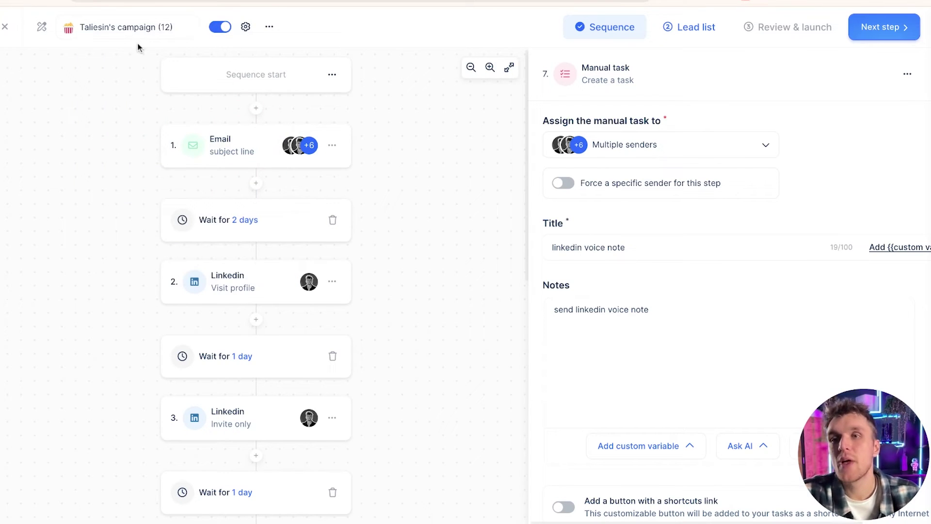
{"action": "left_click", "coordinate": [138, 27]}
{"action": "triple_click", "coordinate": [138, 28]}
{"action": "left_click", "coordinate": [95, 113]}
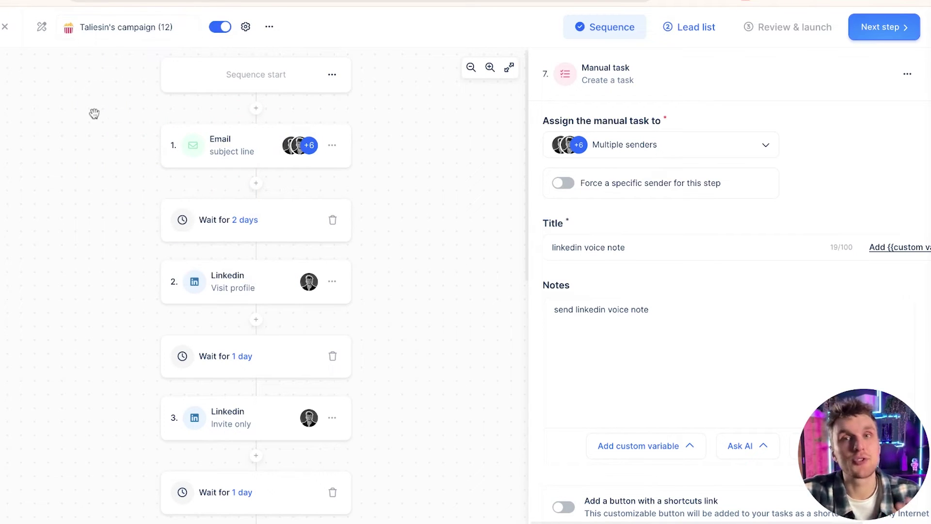
{"action": "left_click", "coordinate": [220, 27]}
{"action": "left_click", "coordinate": [219, 28]}
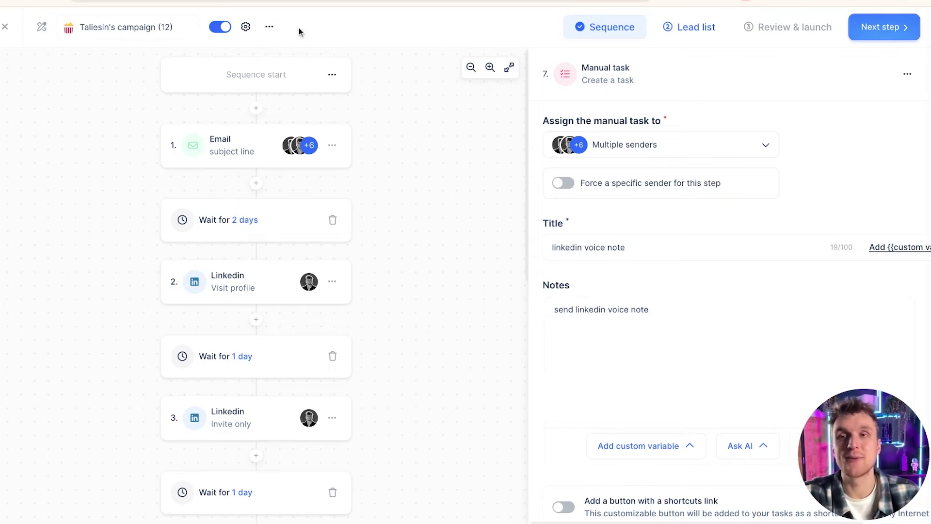
Open the campaign settings and look through the tags, report and CRM options.
{"action": "left_click", "coordinate": [245, 27]}
{"action": "left_click", "coordinate": [495, 120]}
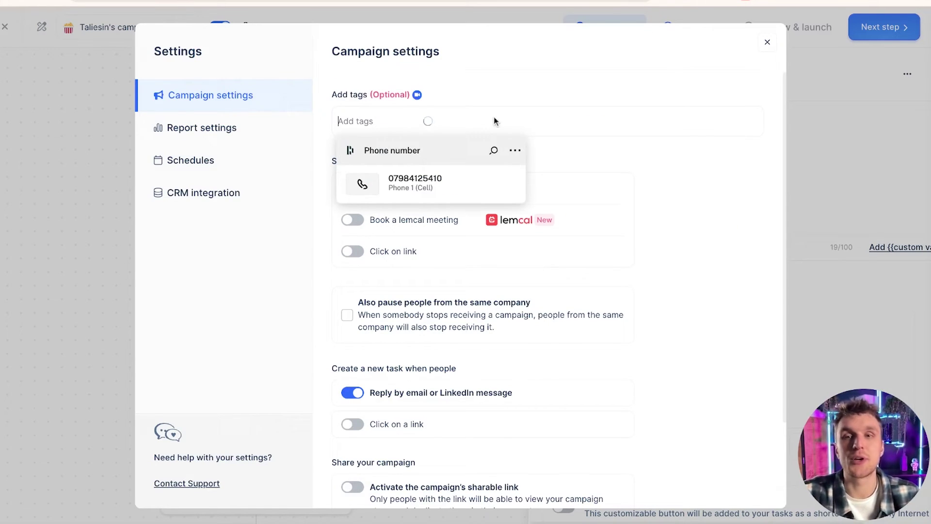
{"action": "scroll", "coordinate": [391, 339], "scroll_direction": "down", "scroll_amount": 2}
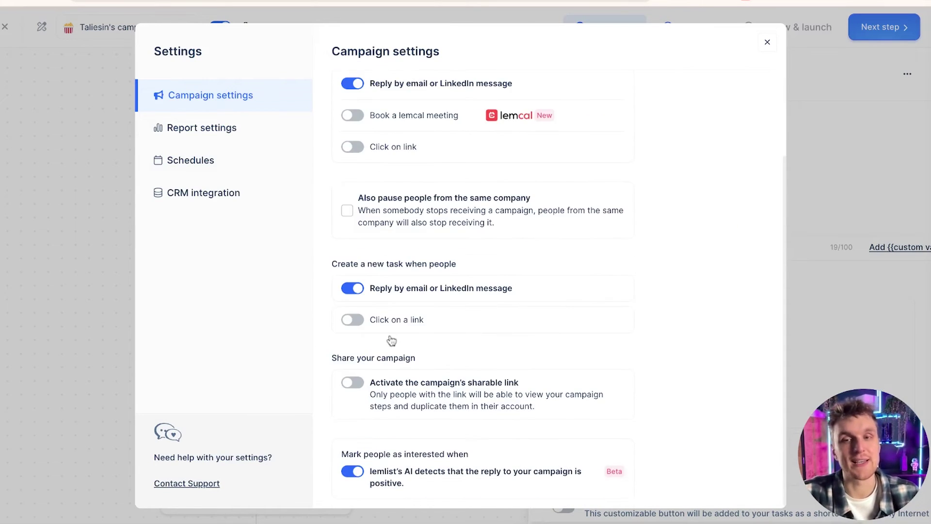
{"action": "left_click", "coordinate": [299, 140]}
{"action": "left_click", "coordinate": [177, 200]}
Inspect the Default sending schedule and CRM integration, then go to the Lead list.
{"action": "left_click", "coordinate": [179, 171]}
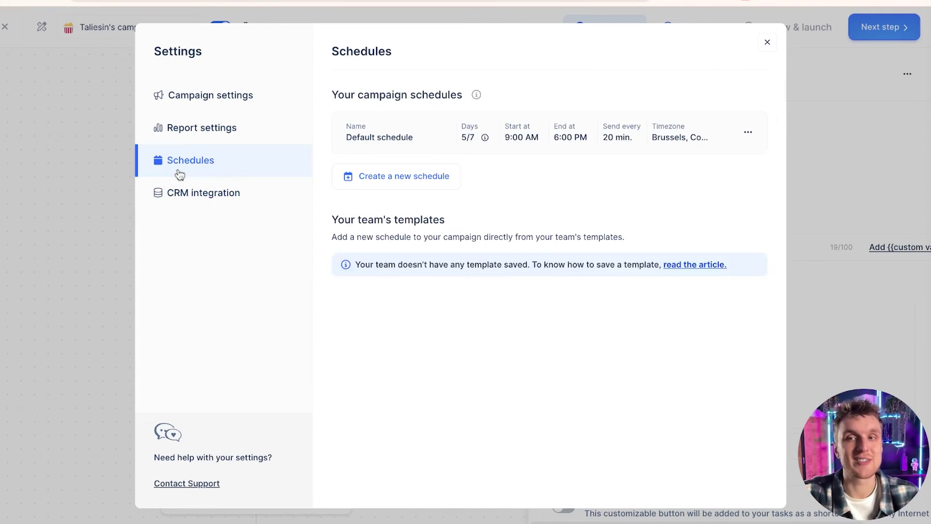
{"action": "left_click", "coordinate": [745, 133]}
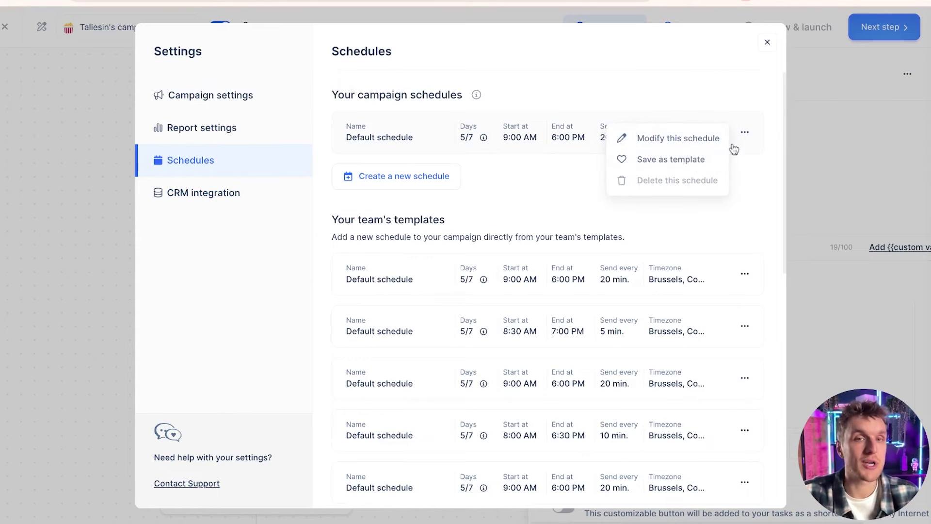
{"action": "left_click", "coordinate": [689, 140]}
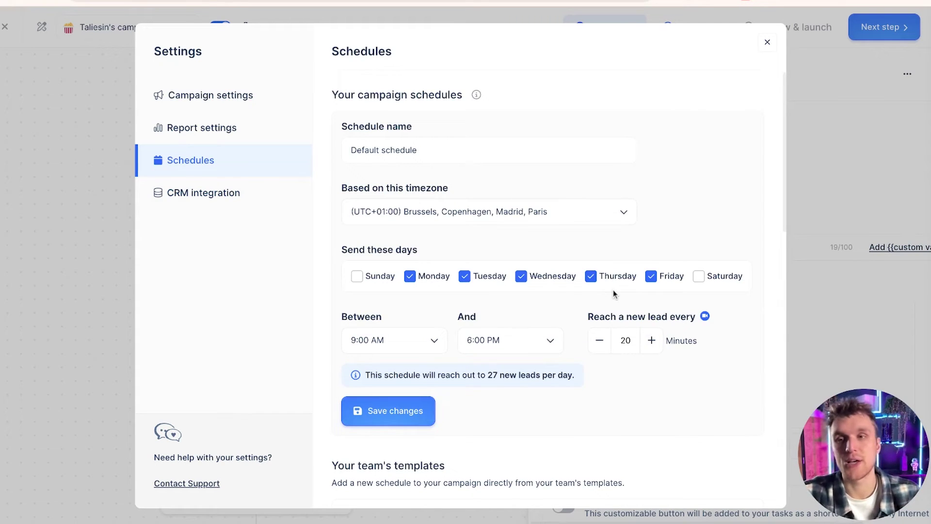
{"action": "left_click", "coordinate": [296, 196]}
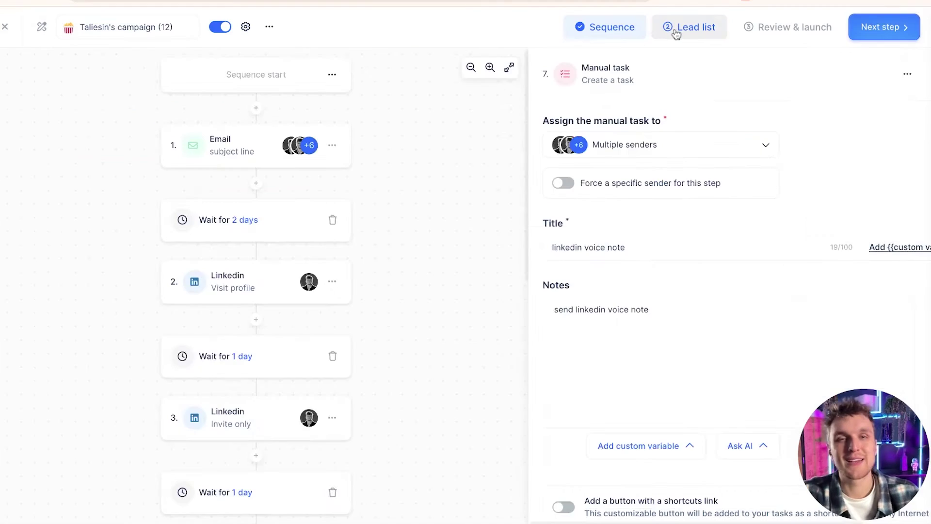
{"action": "left_click", "coordinate": [677, 30]}
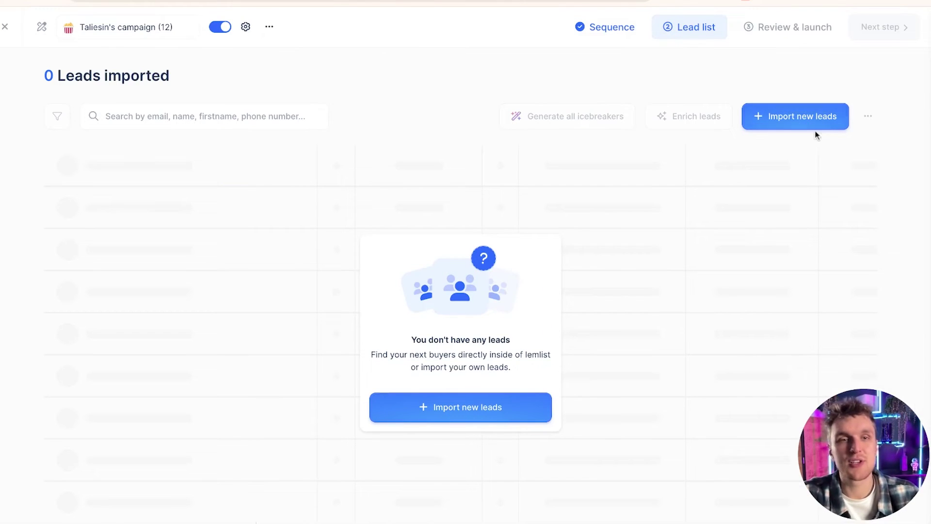
Upload the CSV file 'lemlist easy import - Sheet1 (9).csv' as a new lead import.
{"action": "left_click", "coordinate": [796, 118]}
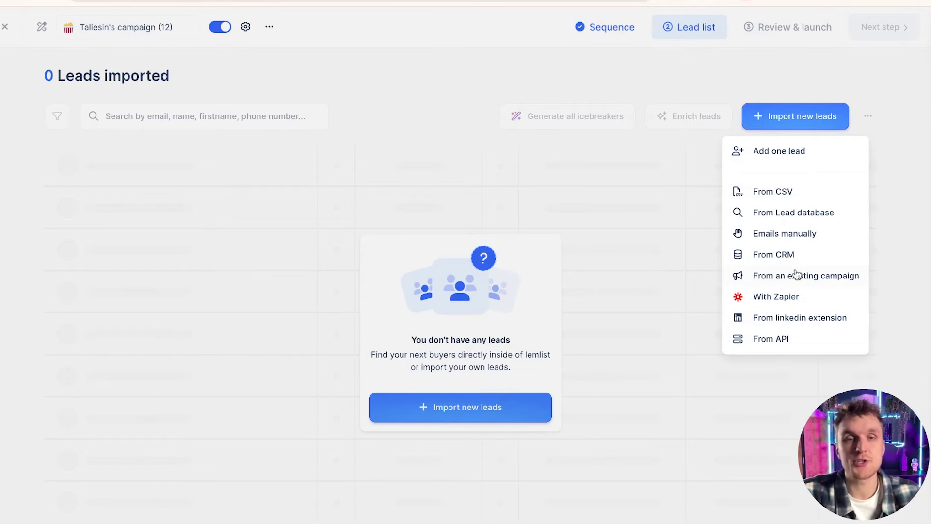
{"action": "left_click", "coordinate": [791, 195]}
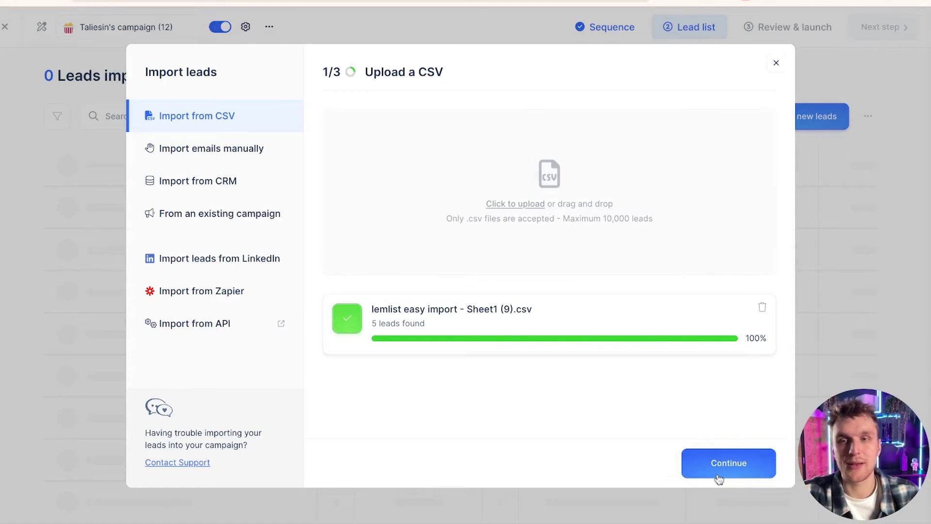
{"action": "left_click", "coordinate": [717, 474]}
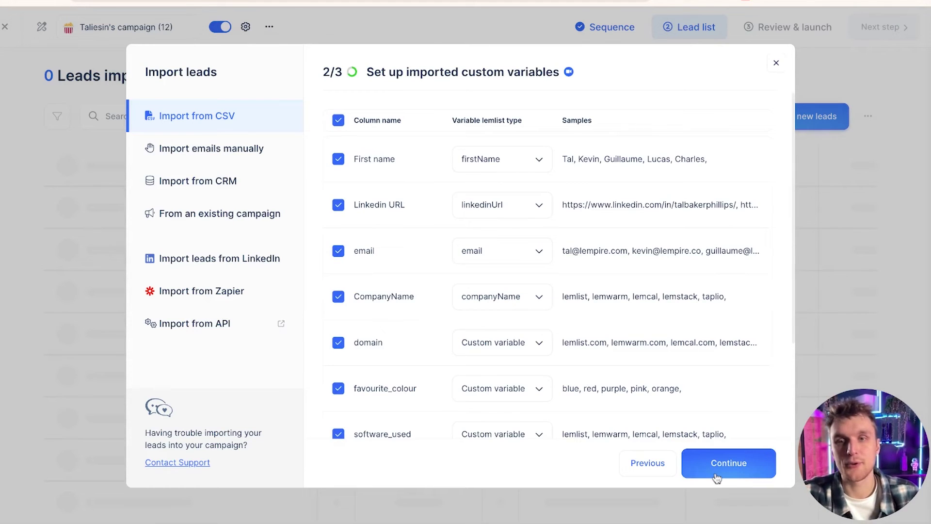
Map the domain column to companyDomain, enable existing-email verification, and import the 5 leads.
{"action": "left_click", "coordinate": [504, 343]}
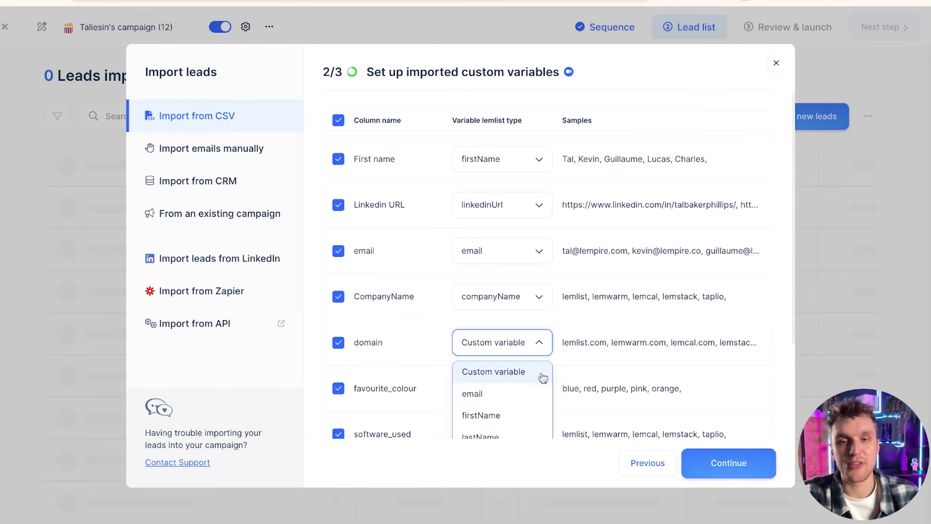
{"action": "scroll", "coordinate": [542, 377], "scroll_direction": "down", "scroll_amount": 2}
{"action": "left_click", "coordinate": [742, 475]}
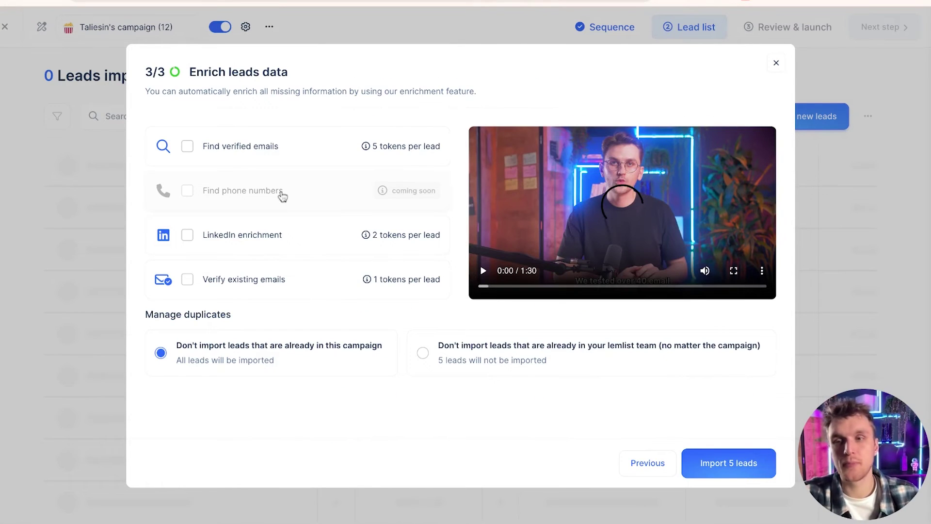
{"action": "left_click", "coordinate": [277, 287]}
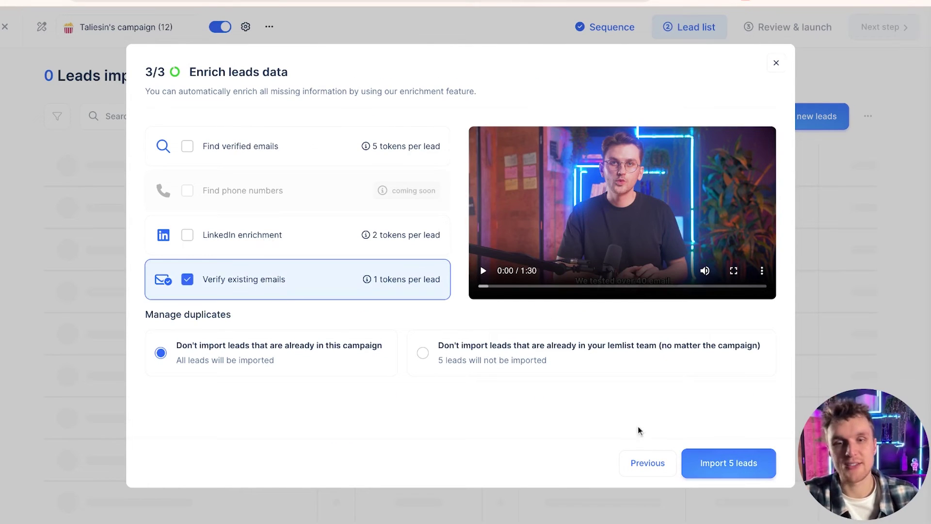
{"action": "left_click", "coordinate": [707, 467]}
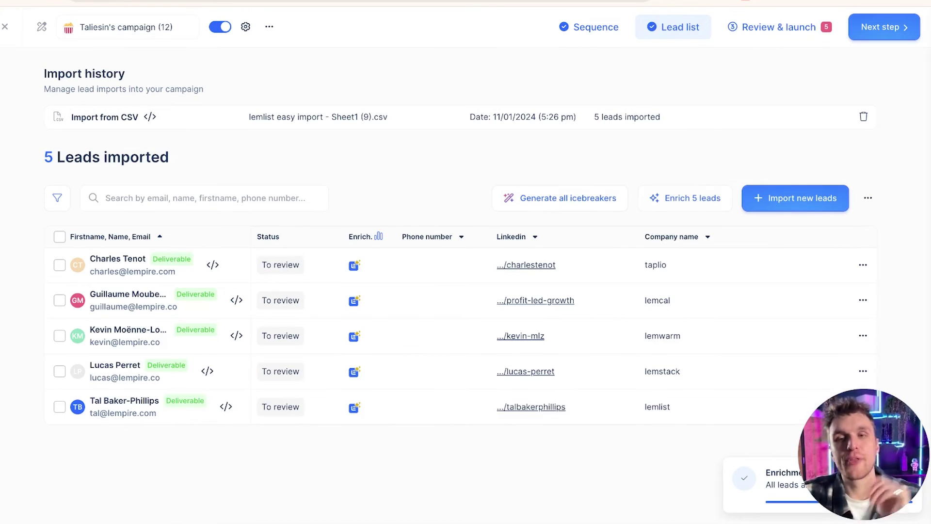
On Review & launch, preview the personalised messages for the second, third and last leads.
{"action": "left_click", "coordinate": [773, 30]}
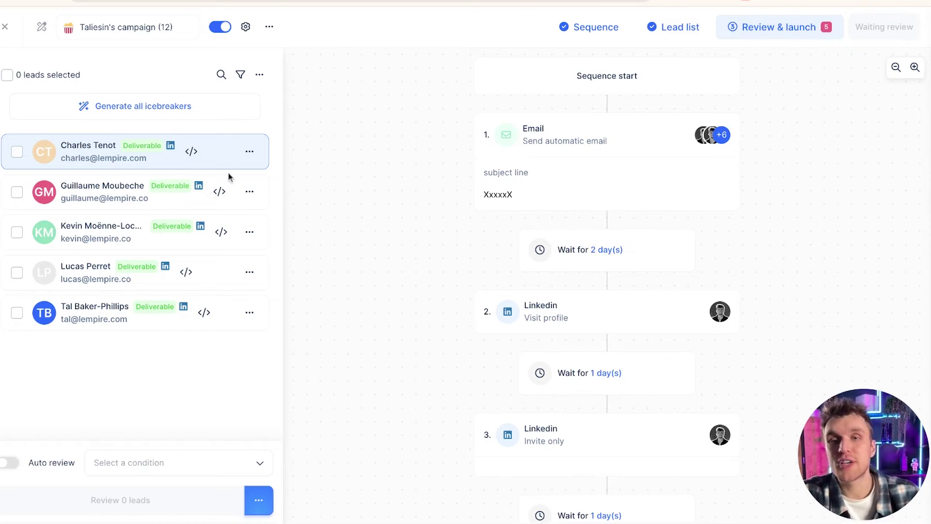
{"action": "scroll", "coordinate": [569, 194], "scroll_direction": "down", "scroll_amount": 6}
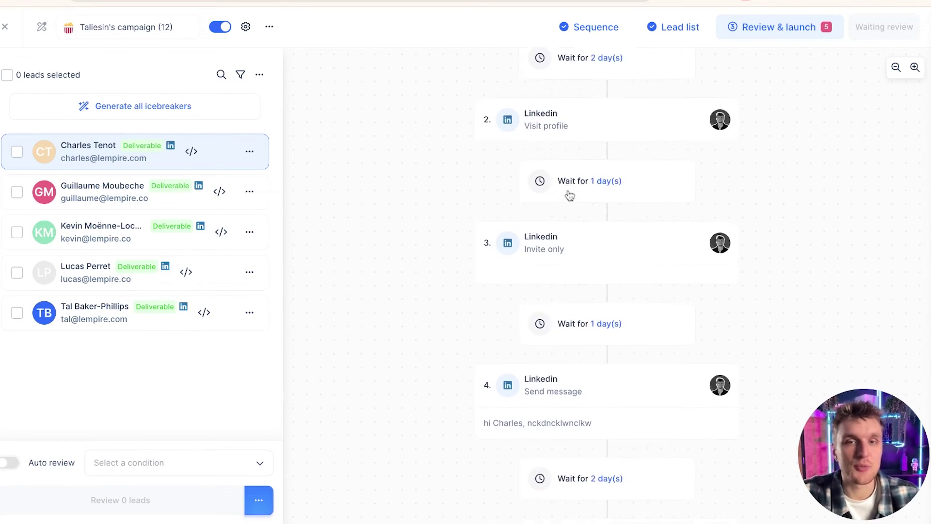
{"action": "scroll", "coordinate": [570, 196], "scroll_direction": "down", "scroll_amount": 1}
{"action": "scroll", "coordinate": [593, 220], "scroll_direction": "down", "scroll_amount": 5}
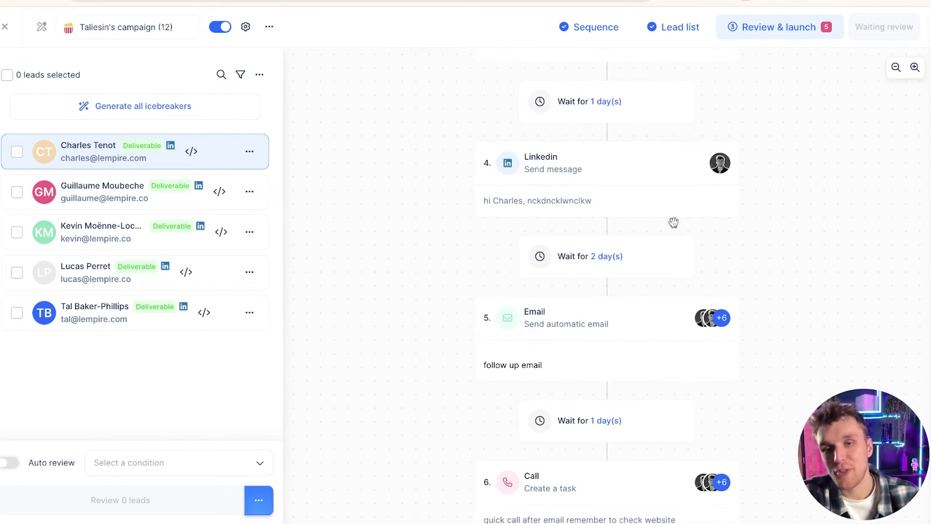
{"action": "left_click", "coordinate": [105, 202]}
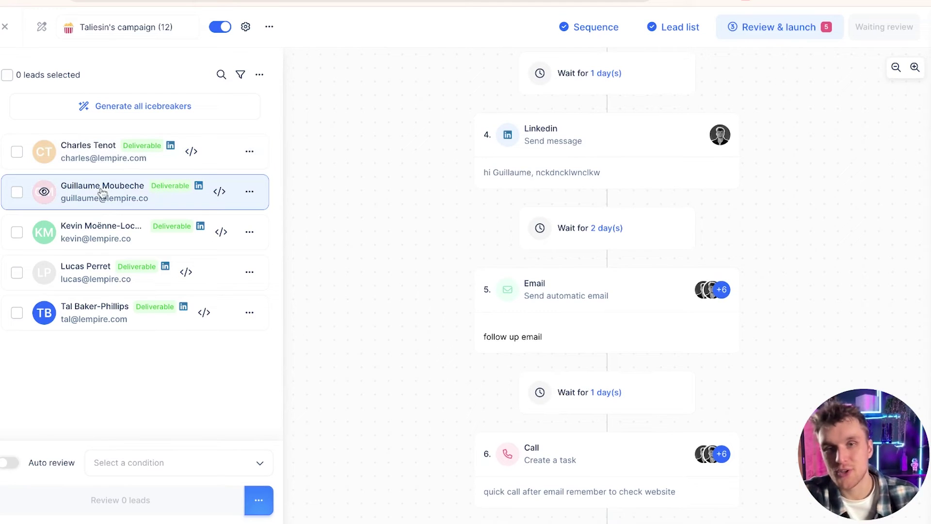
{"action": "left_click", "coordinate": [131, 242]}
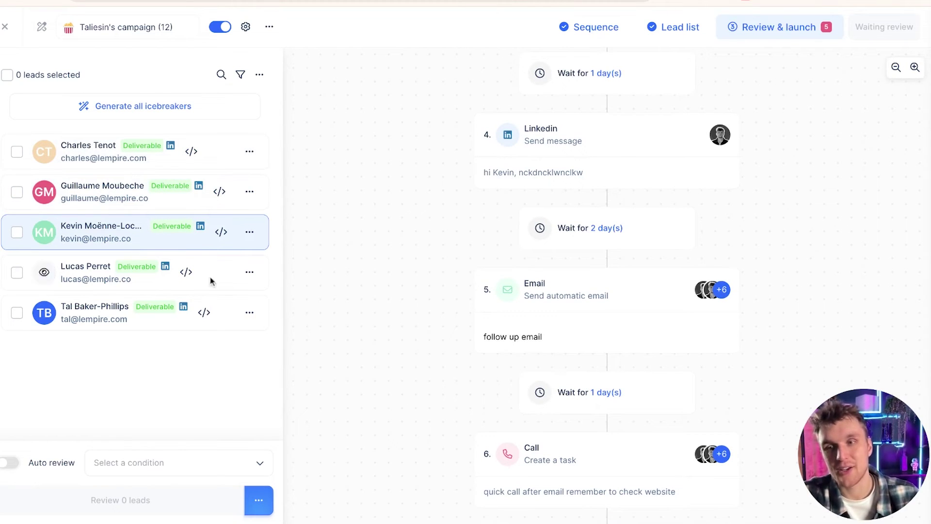
{"action": "left_click", "coordinate": [115, 310]}
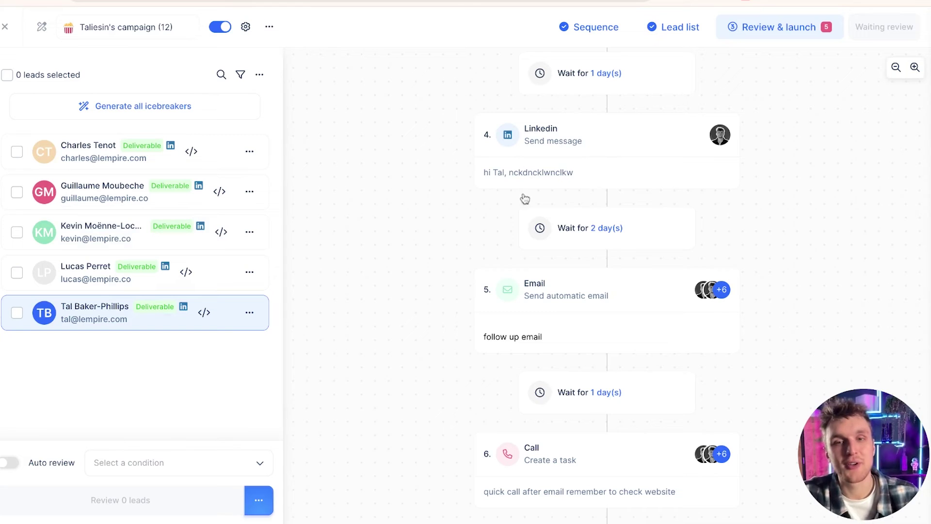
Mark the last lead as reviewed from its actions menu.
{"action": "scroll", "coordinate": [544, 239], "scroll_direction": "down", "scroll_amount": 5}
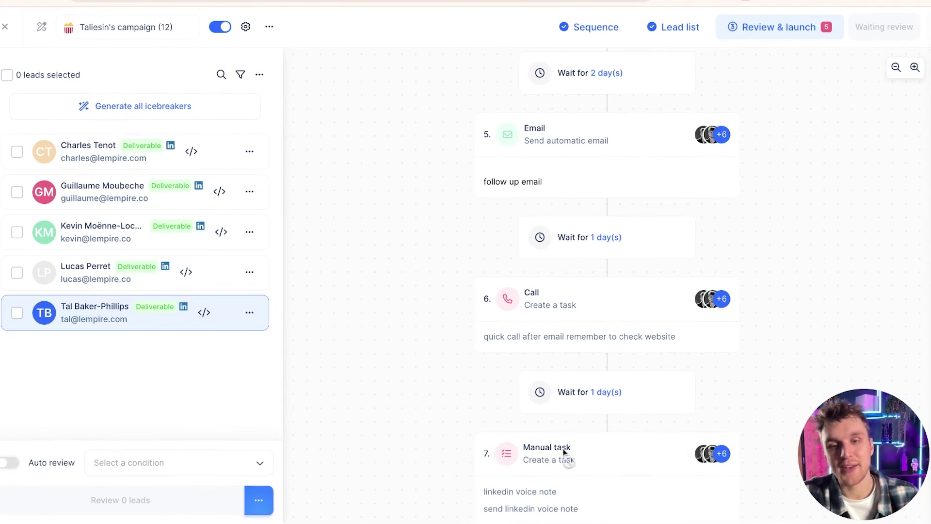
{"action": "left_click", "coordinate": [255, 499]}
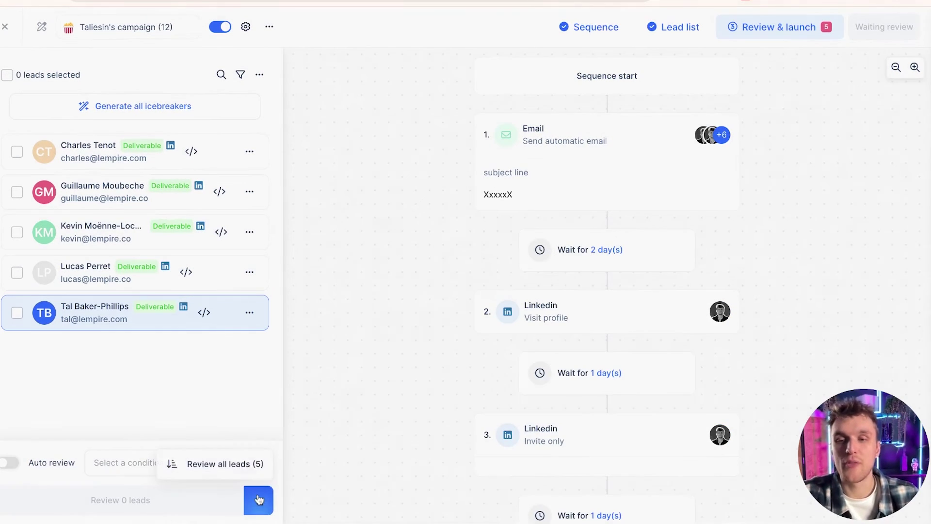
{"action": "left_click", "coordinate": [249, 313]}
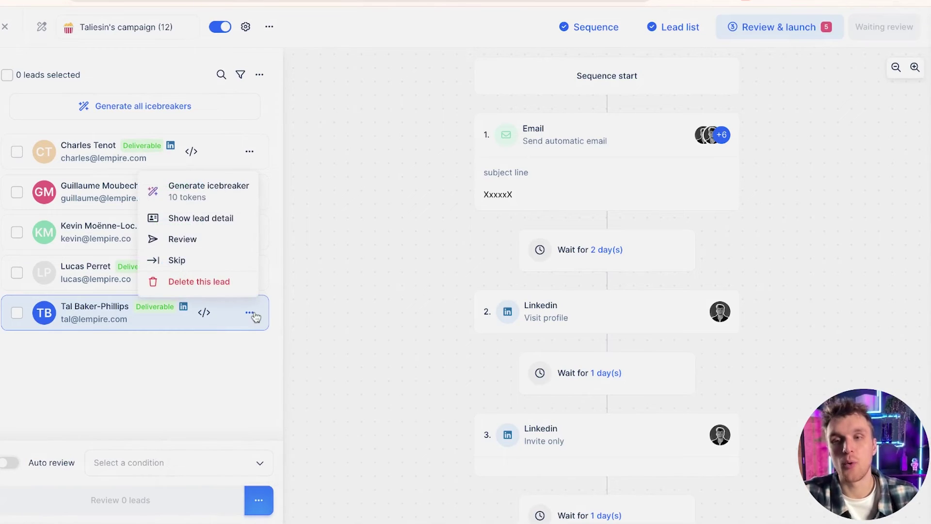
{"action": "left_click", "coordinate": [214, 239]}
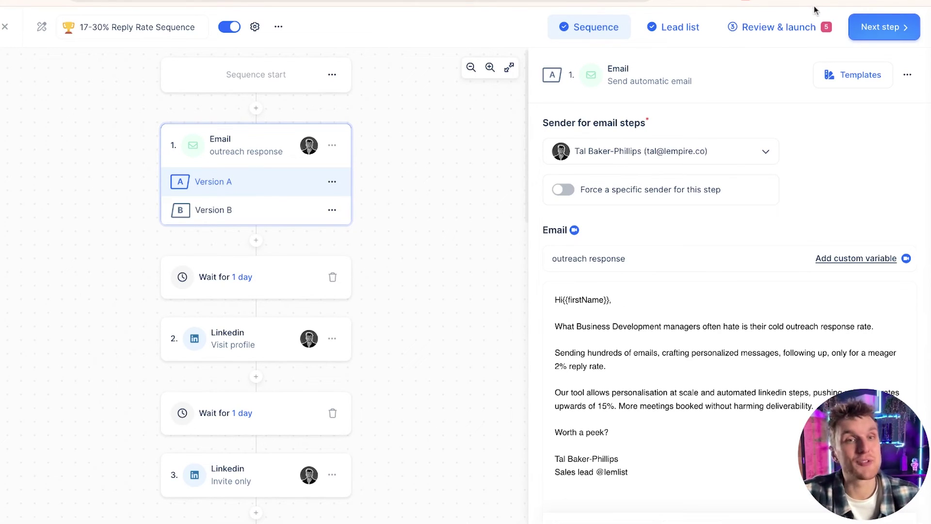
Compare Version A and Version B of the first email step.
{"action": "left_click", "coordinate": [291, 213]}
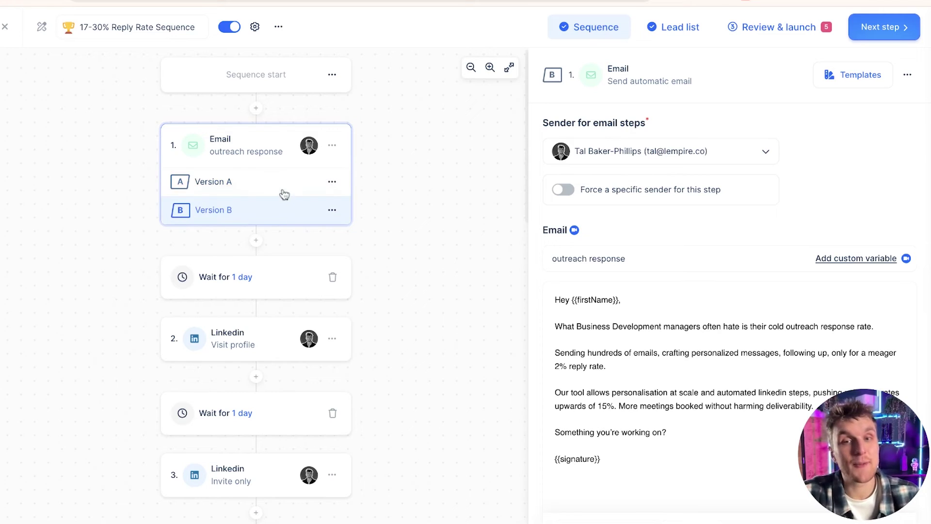
{"action": "left_click", "coordinate": [284, 193]}
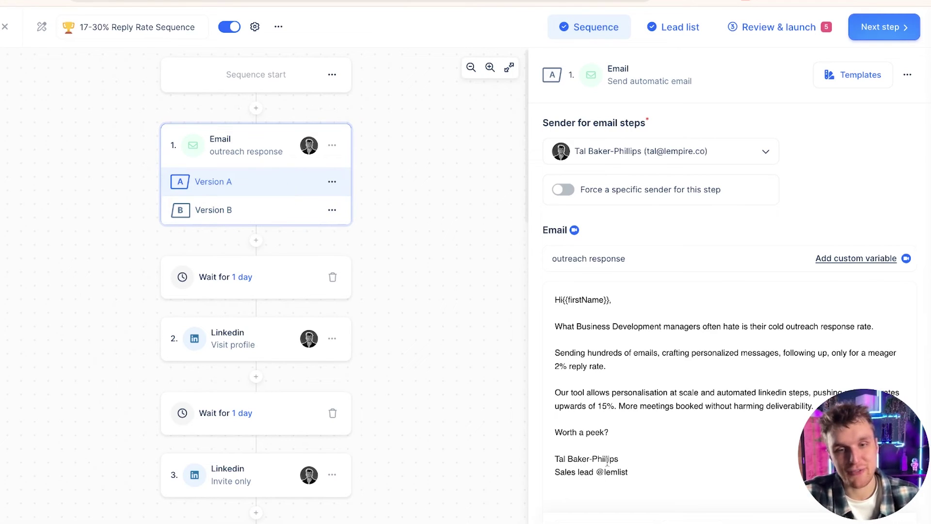
{"action": "left_click", "coordinate": [250, 210]}
{"action": "left_click", "coordinate": [270, 194]}
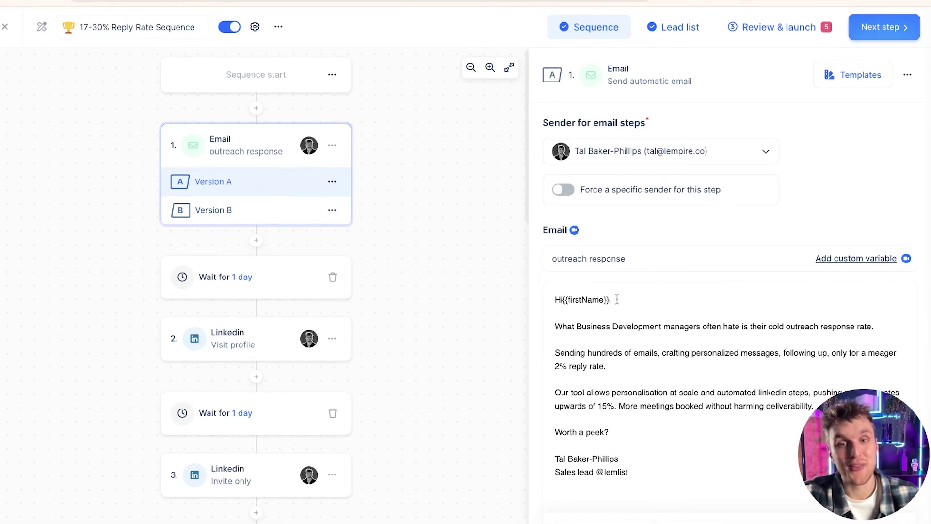
Start an A/B test on the step 4 email.
{"action": "scroll", "coordinate": [378, 207], "scroll_direction": "down", "scroll_amount": 6}
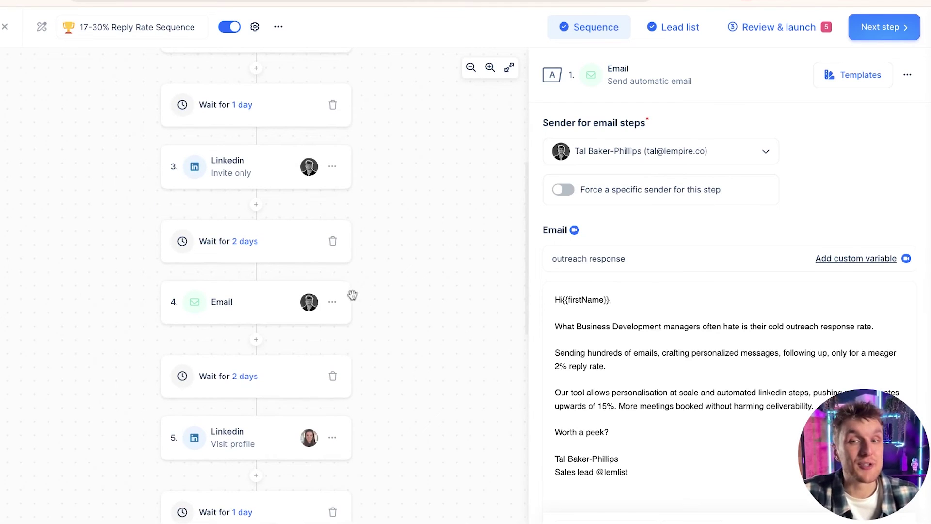
{"action": "left_click", "coordinate": [335, 306]}
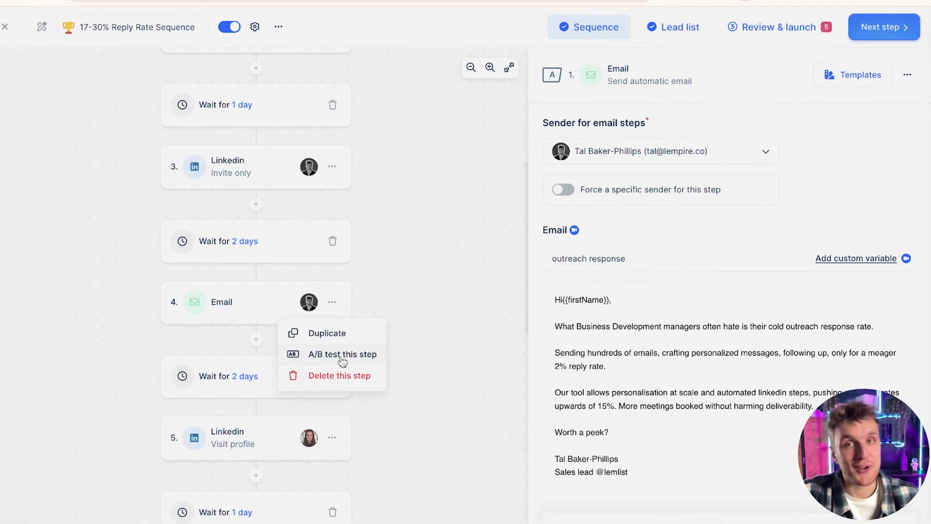
{"action": "left_click", "coordinate": [343, 354]}
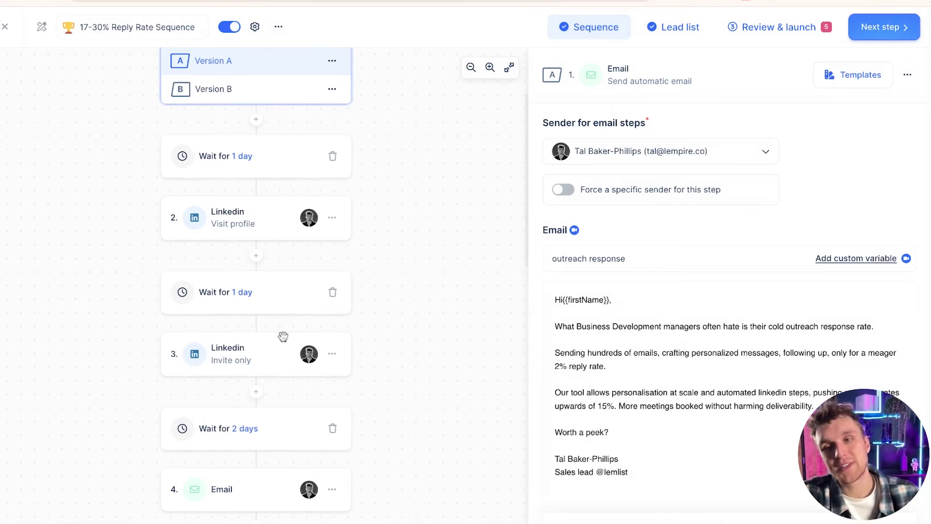
Inspect step 2's profile visit, step 3's LinkedIn invitation and step 7's 'VOICE NOTES' manual task.
{"action": "left_click", "coordinate": [241, 217]}
{"action": "left_click", "coordinate": [246, 361]}
{"action": "scroll", "coordinate": [255, 362], "scroll_direction": "down", "scroll_amount": 14}
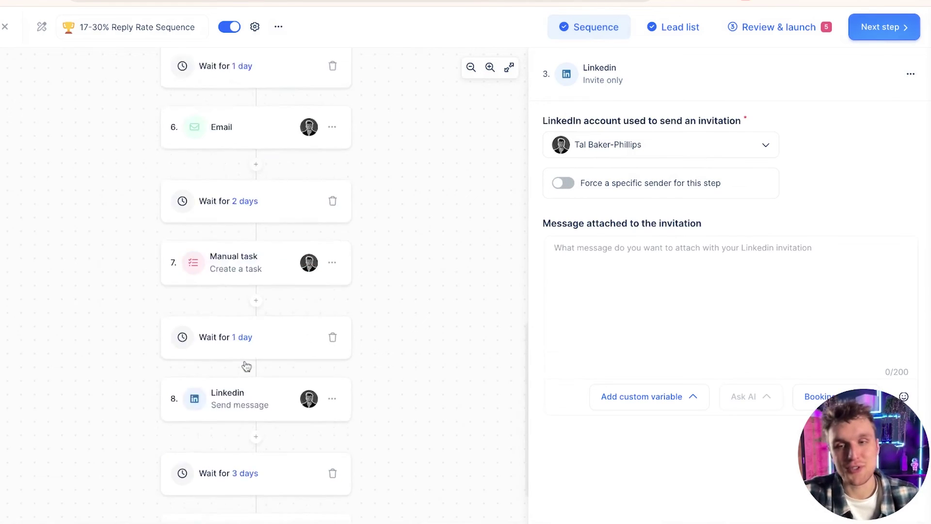
{"action": "left_click", "coordinate": [264, 201]}
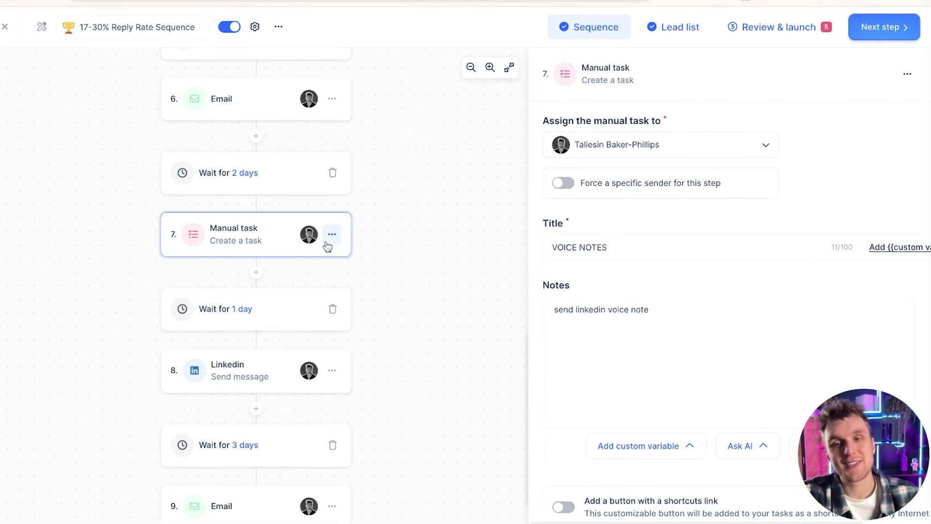
{"action": "scroll", "coordinate": [334, 331], "scroll_direction": "down", "scroll_amount": 1}
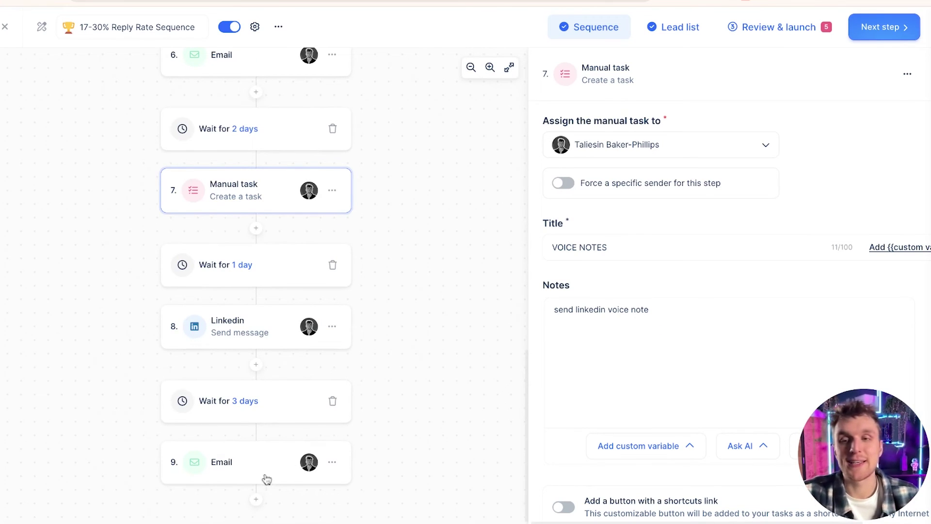
Add a Has Linkedin URL condition after step 9.
{"action": "left_click", "coordinate": [256, 500]}
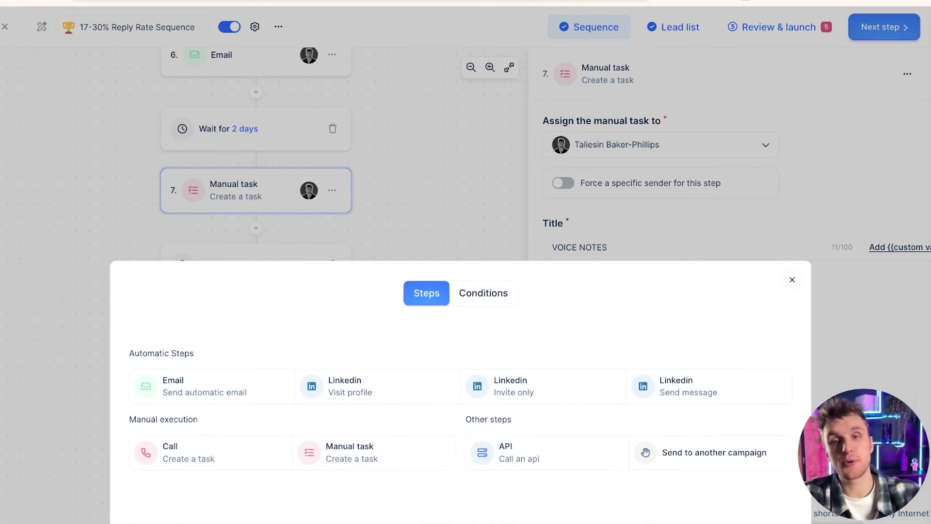
{"action": "left_click", "coordinate": [505, 292]}
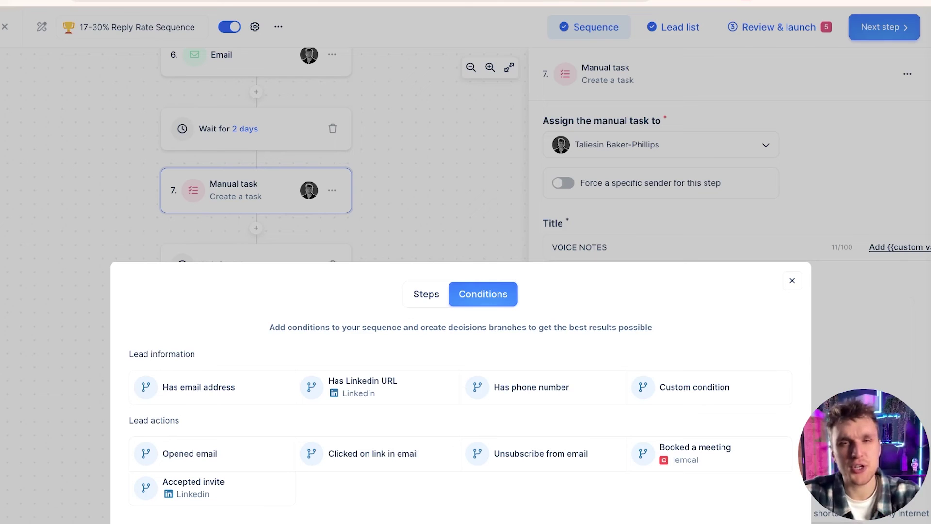
{"action": "left_click", "coordinate": [402, 396]}
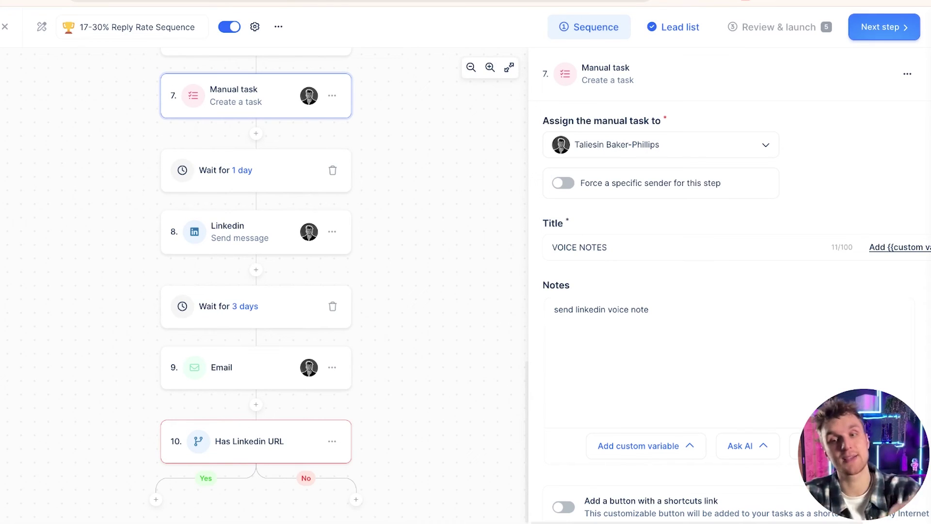
Add a LinkedIn profile visit and a LinkedIn invitation under the Yes branch.
{"action": "left_click", "coordinate": [156, 500]}
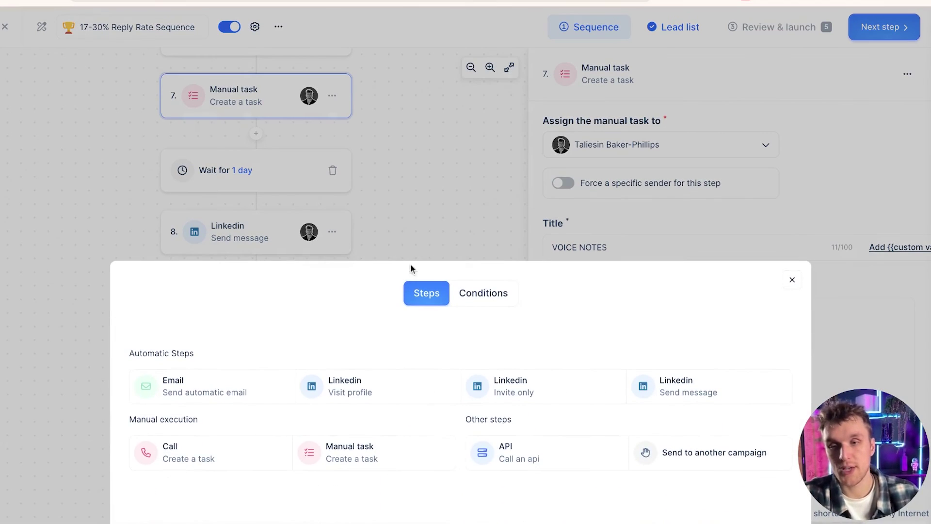
{"action": "left_click", "coordinate": [383, 393]}
{"action": "left_click", "coordinate": [159, 502]}
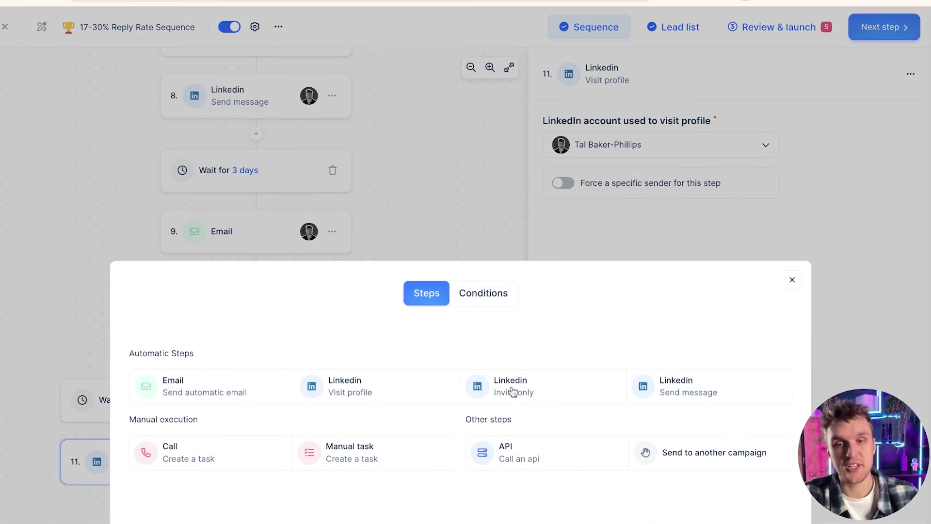
{"action": "left_click", "coordinate": [549, 393]}
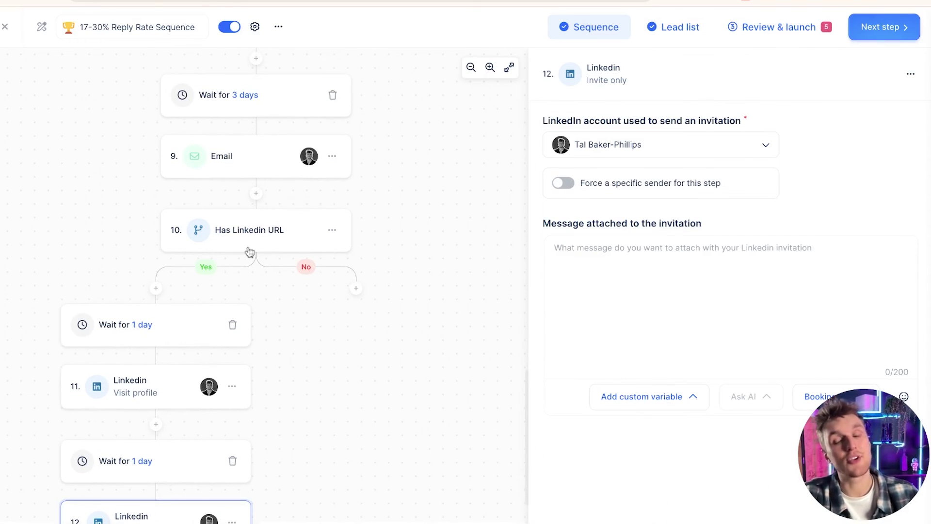
Add a call task followed by an automatic email under the No branch.
{"action": "left_click", "coordinate": [355, 288]}
{"action": "left_click", "coordinate": [249, 458]}
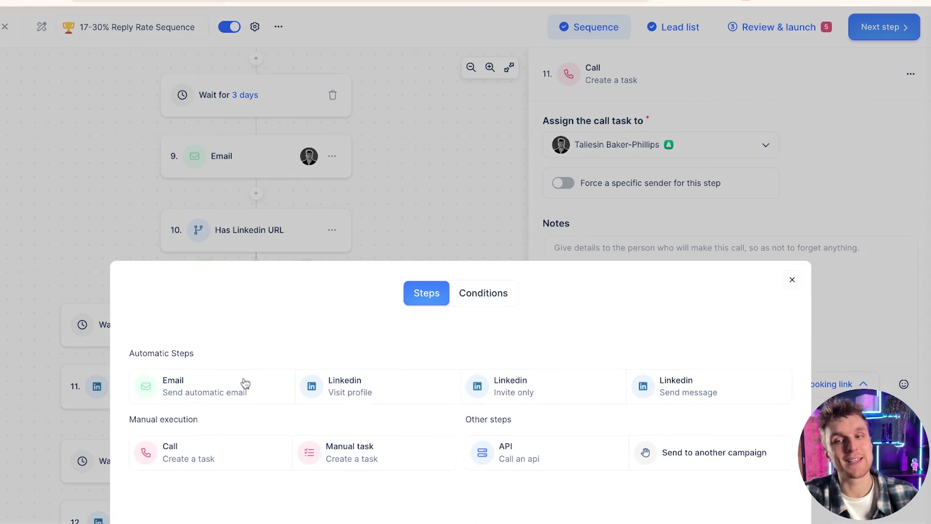
{"action": "left_click", "coordinate": [243, 383]}
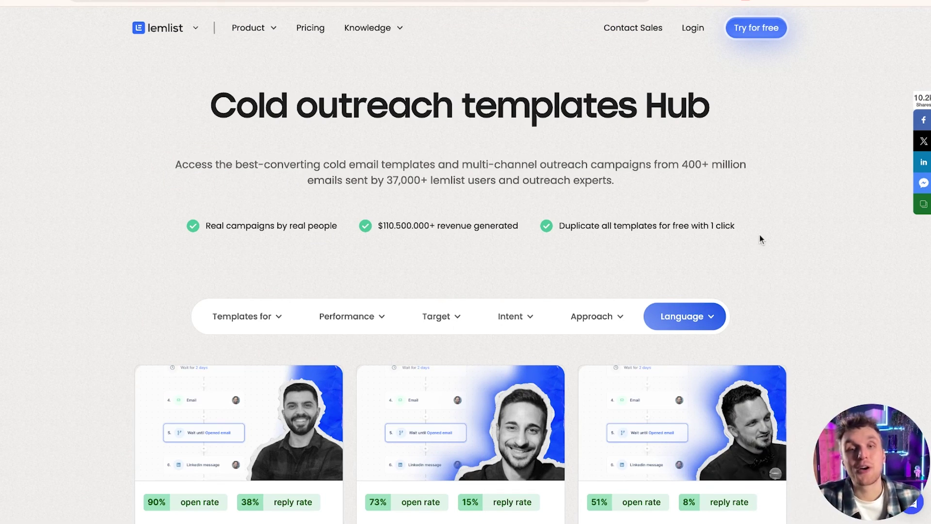
Scroll through the campaign template cards and their open and reply rates.
{"action": "scroll", "coordinate": [761, 239], "scroll_direction": "down", "scroll_amount": 3}
{"action": "scroll", "coordinate": [561, 183], "scroll_direction": "up", "scroll_amount": 3}
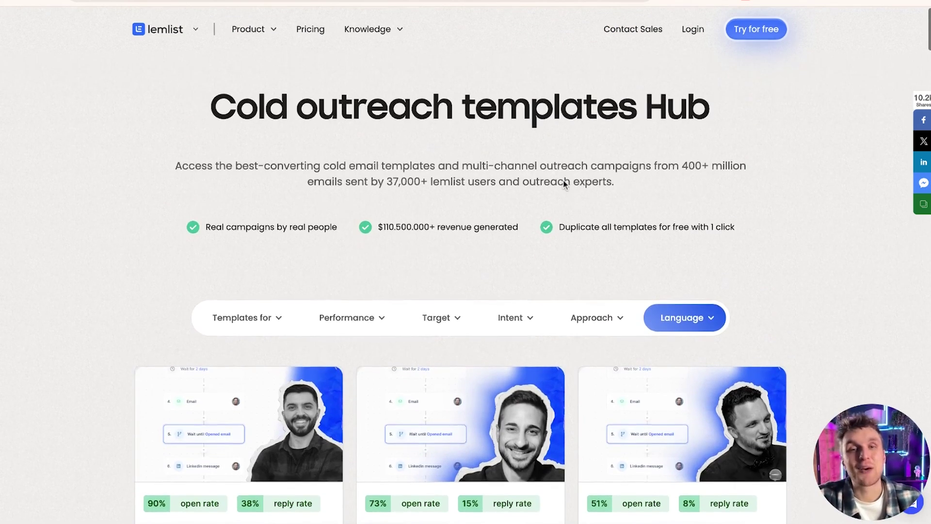
{"action": "scroll", "coordinate": [525, 183], "scroll_direction": "down", "scroll_amount": 10}
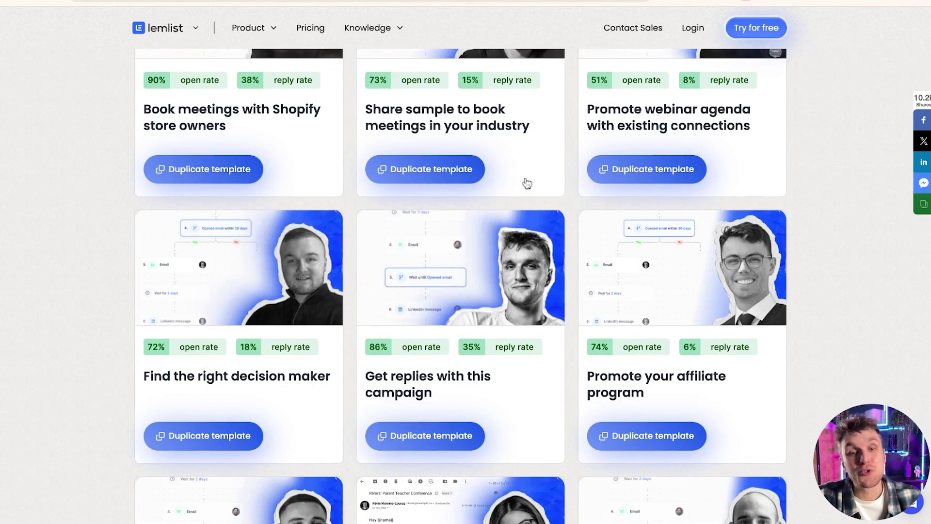
{"action": "scroll", "coordinate": [343, 302], "scroll_direction": "up", "scroll_amount": 2}
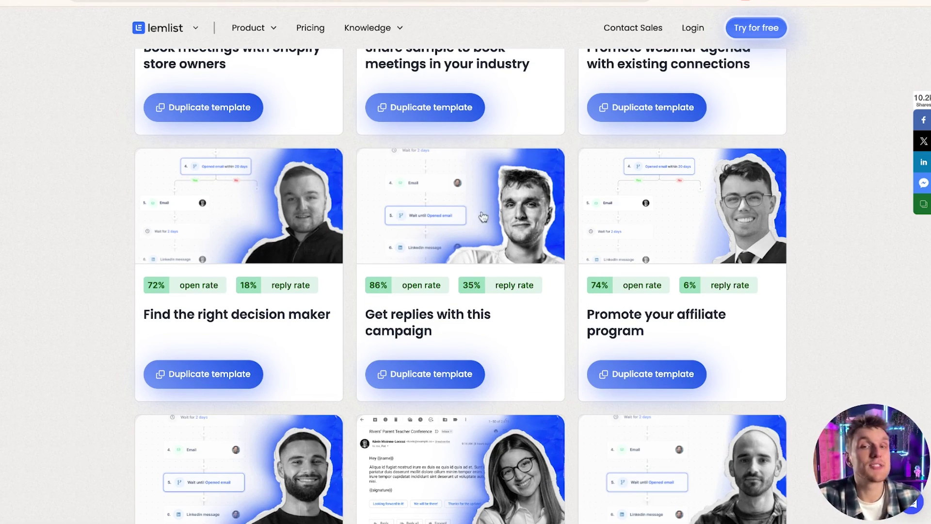
Open the 'Get replies with this campaign' template and preview its second and first emails.
{"action": "left_click", "coordinate": [468, 243]}
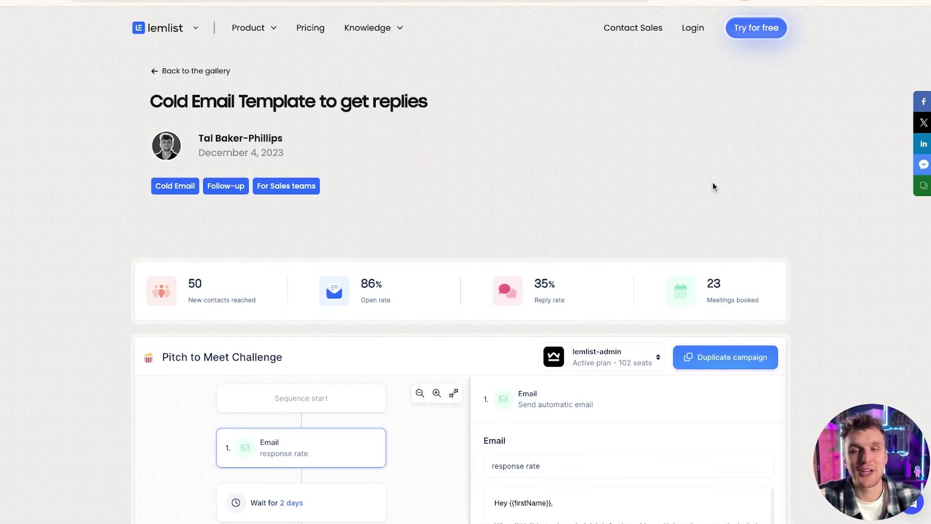
{"action": "scroll", "coordinate": [475, 201], "scroll_direction": "down", "scroll_amount": 5}
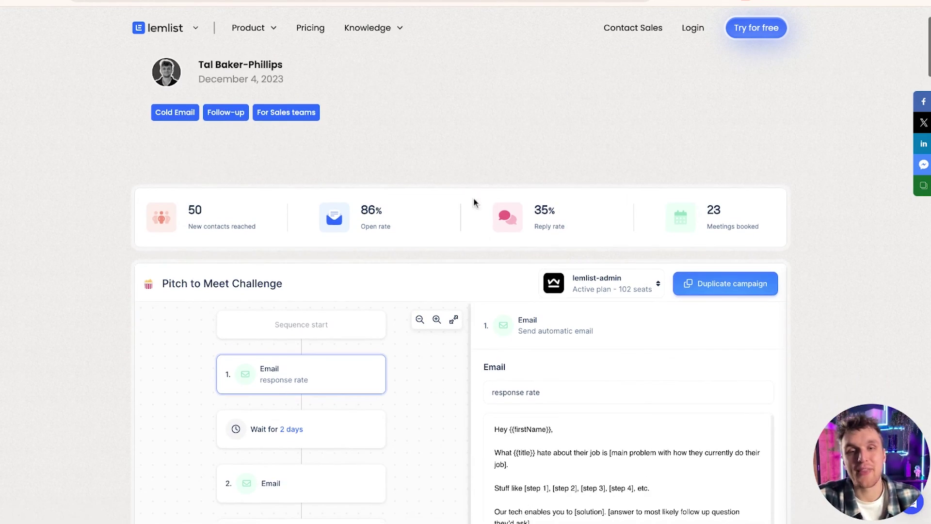
{"action": "scroll", "coordinate": [398, 274], "scroll_direction": "down", "scroll_amount": 2}
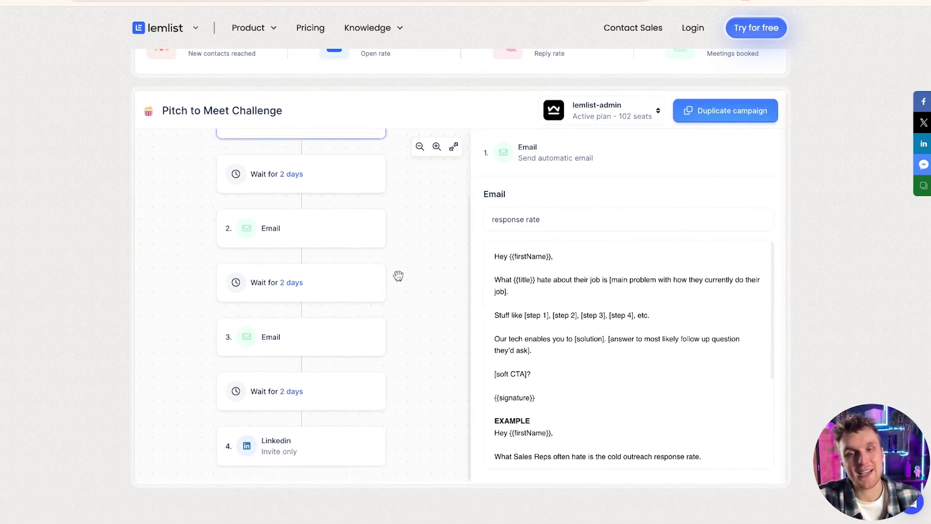
{"action": "scroll", "coordinate": [398, 275], "scroll_direction": "up", "scroll_amount": 2}
{"action": "left_click", "coordinate": [306, 314]}
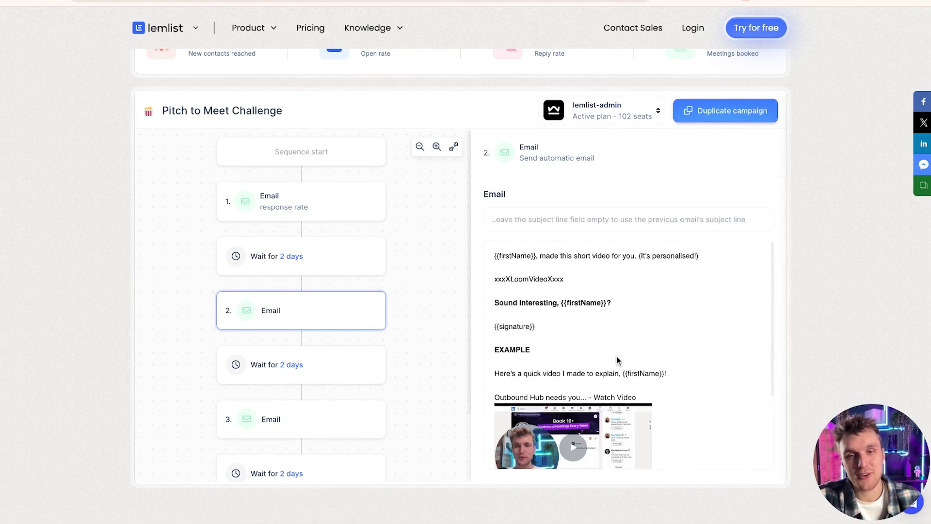
{"action": "scroll", "coordinate": [618, 358], "scroll_direction": "down", "scroll_amount": 1}
{"action": "scroll", "coordinate": [617, 357], "scroll_direction": "up", "scroll_amount": 1}
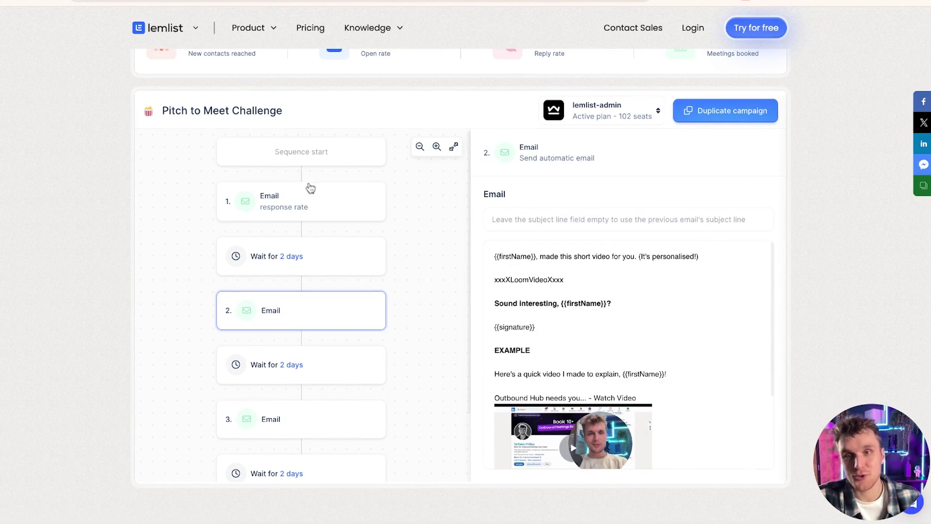
{"action": "left_click", "coordinate": [306, 206]}
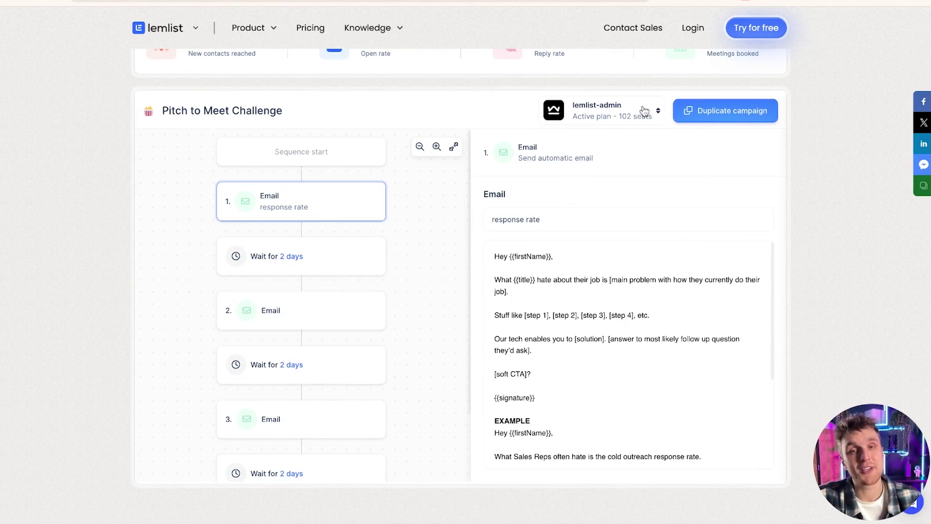
Select the Business team for duplicating the Pitch to Meet Challenge campaign.
{"action": "left_click", "coordinate": [626, 111]}
{"action": "left_click", "coordinate": [624, 113]}
{"action": "left_click", "coordinate": [625, 112]}
{"action": "left_click", "coordinate": [575, 262]}
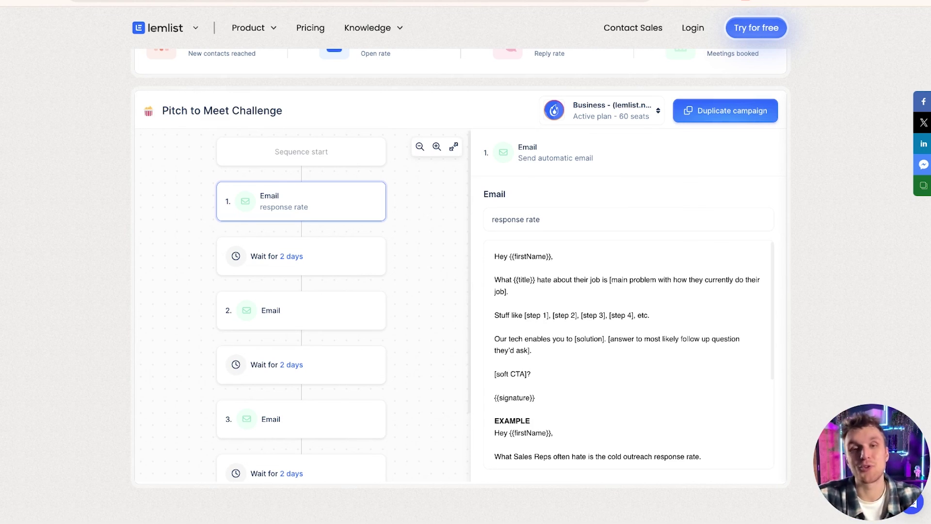
{"action": "scroll", "coordinate": [656, 211], "scroll_direction": "up", "scroll_amount": 1}
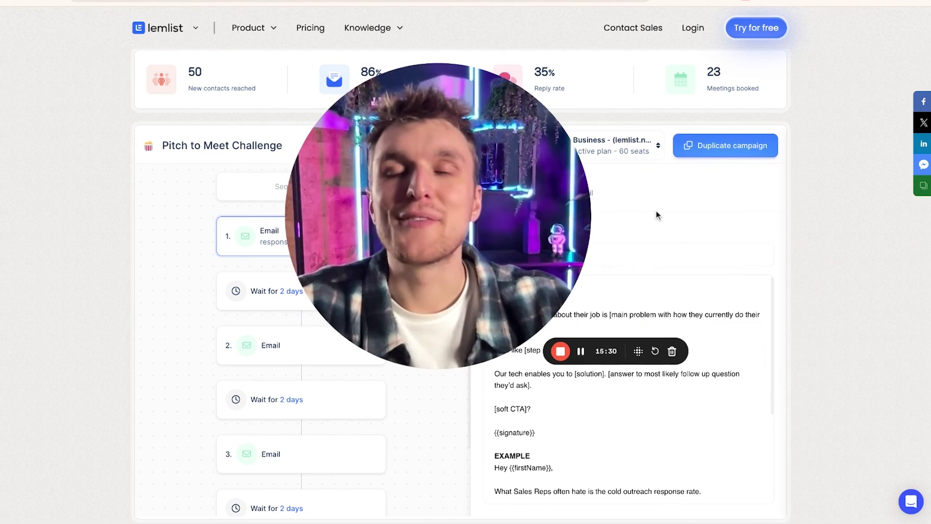